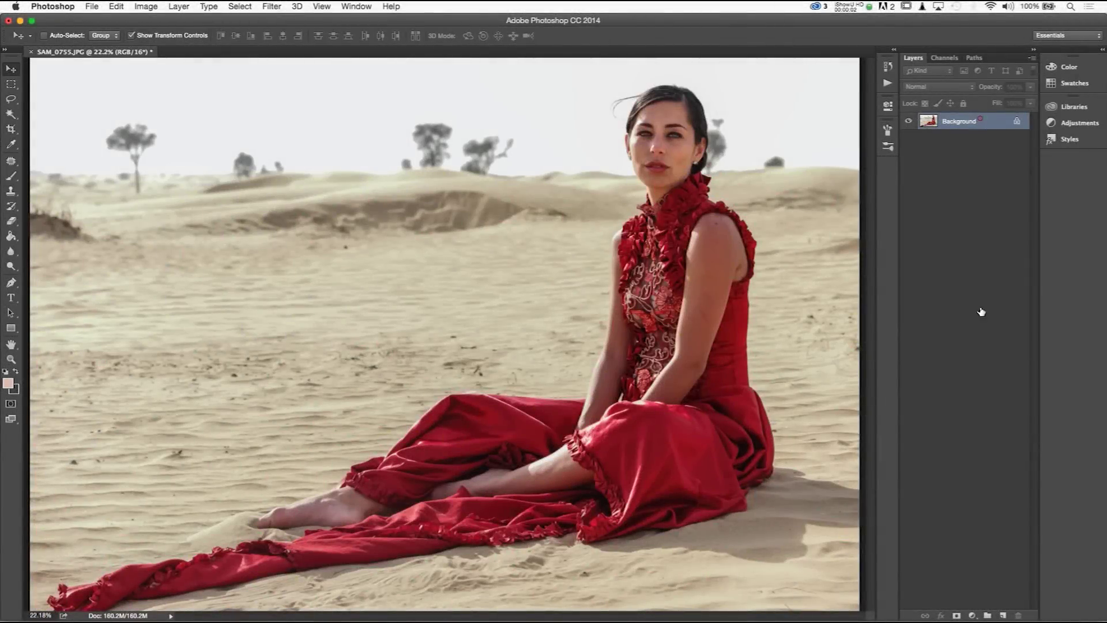
- Duplicate the Background layer to create a Background copy above the original
drag(982, 312, 1003, 615)
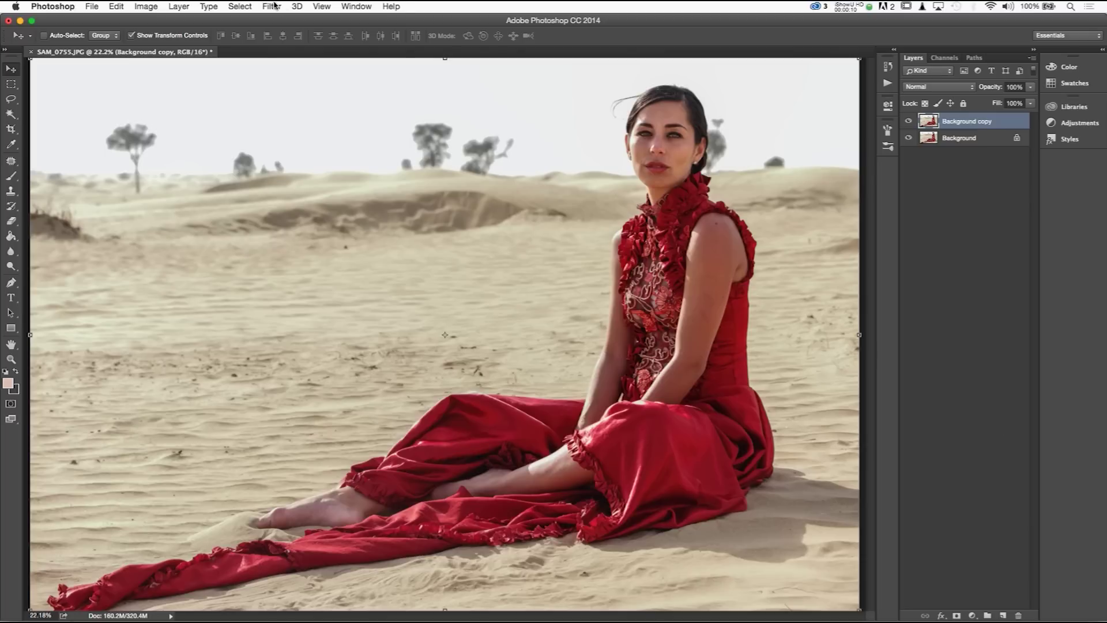
click(275, 5)
- In Liquify on the copy, push the torso's left edge rightward with a size-1700 Forward Warp brush
click(283, 99)
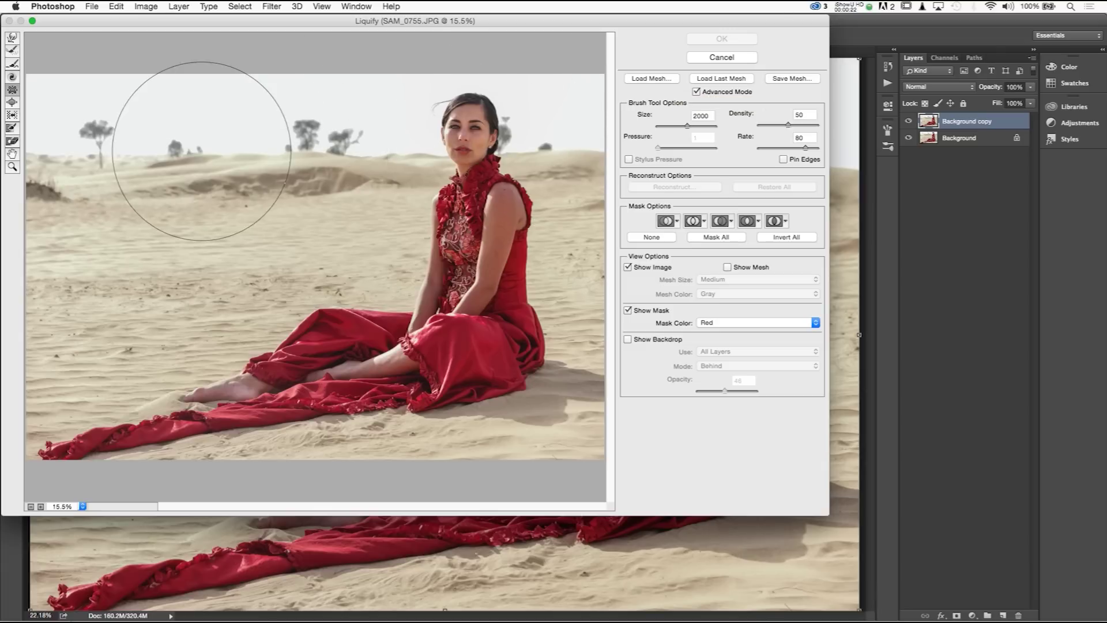
click(13, 37)
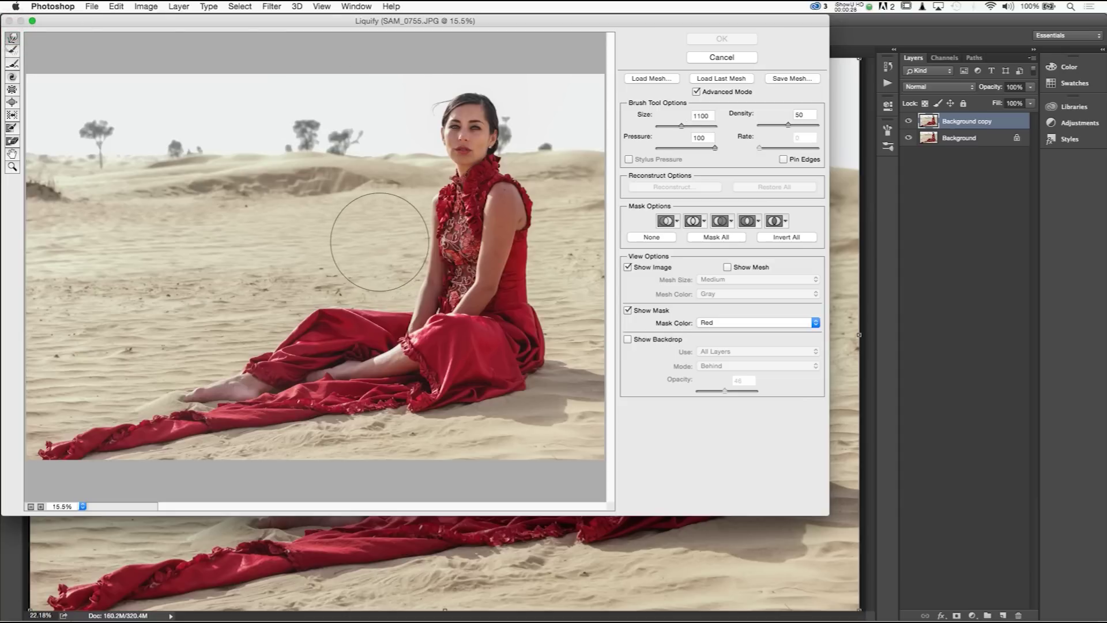
key(bracketright)
key(bracketright)
key(bracketright)
key(bracketright)
key(bracketright)
key(bracketright)
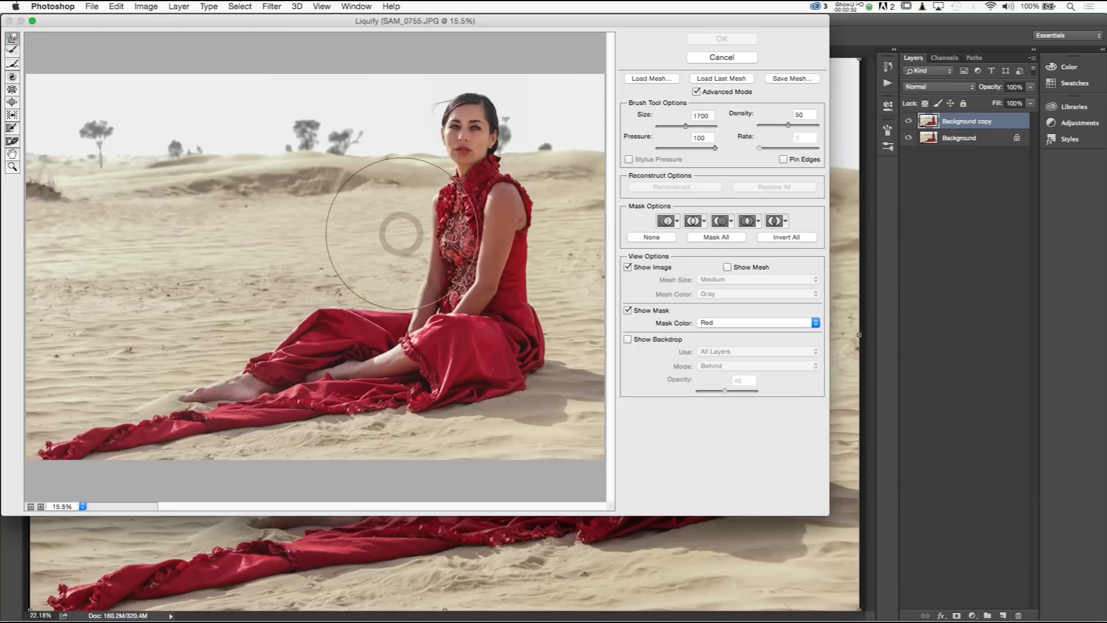
drag(402, 234, 408, 234)
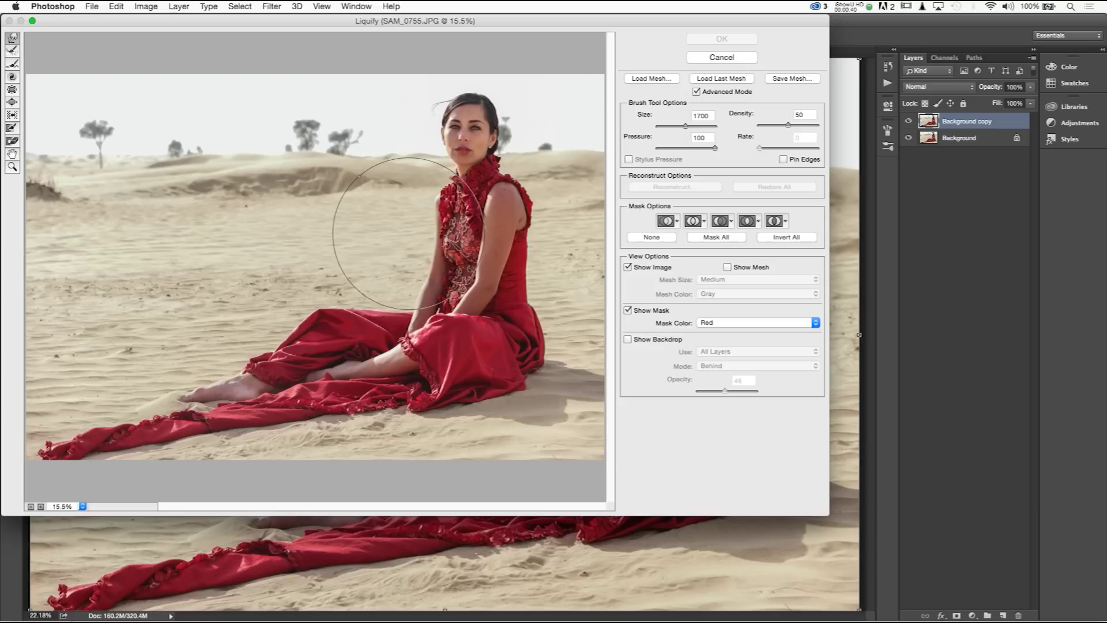
drag(408, 234, 461, 232)
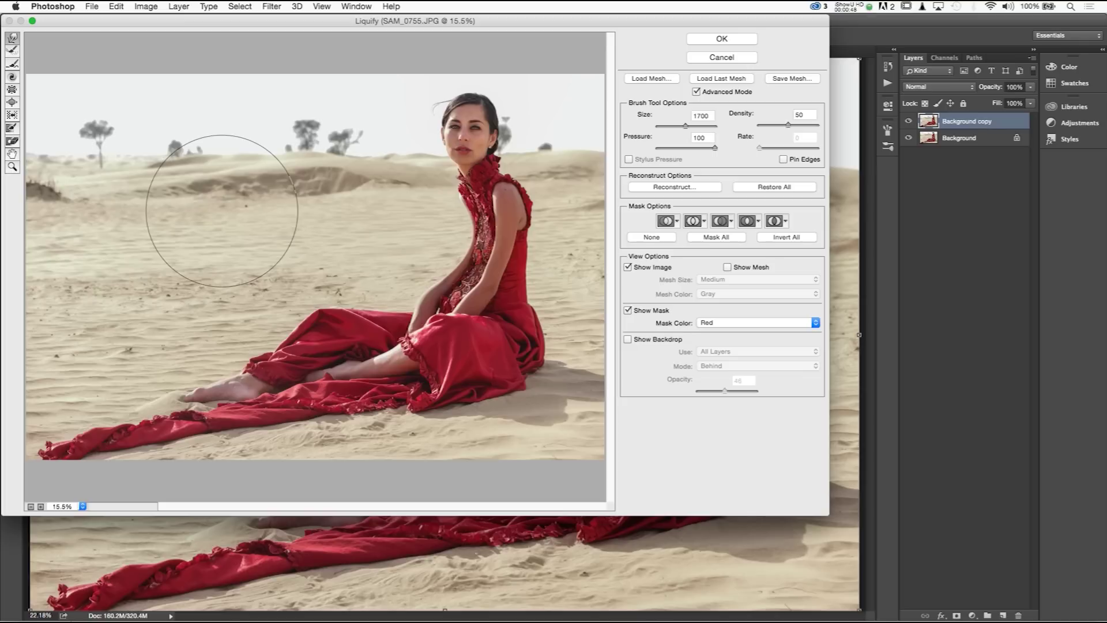
- Restore the warped torso and bodice to their original shape with the Reconstruct Tool
click(12, 51)
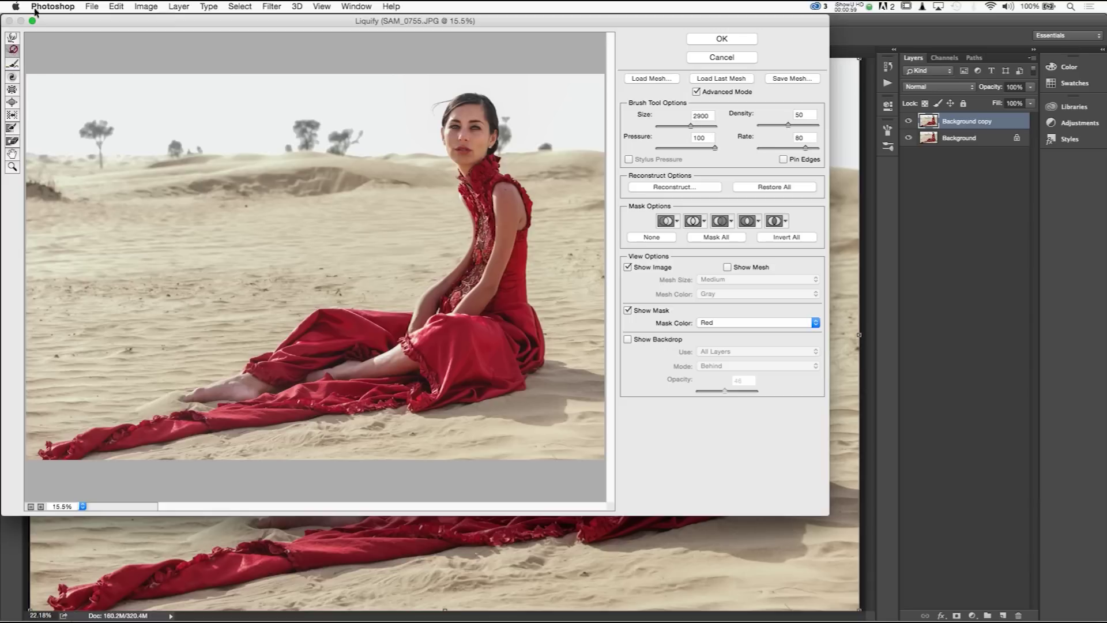
drag(440, 251, 440, 251)
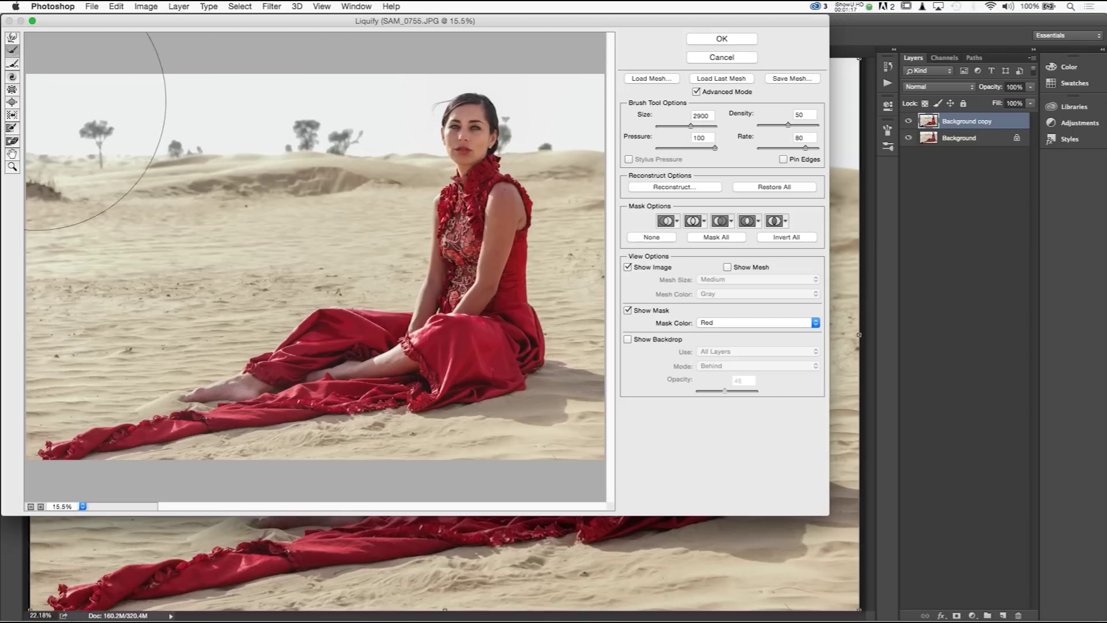
click(10, 90)
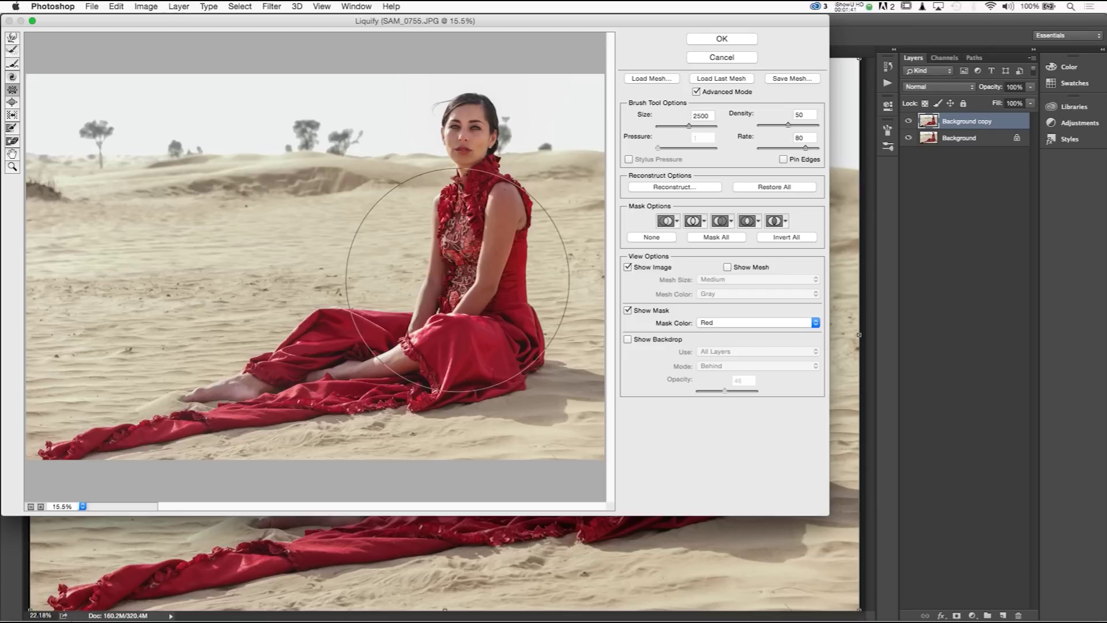
drag(458, 280, 457, 281)
key(super+alt+z)
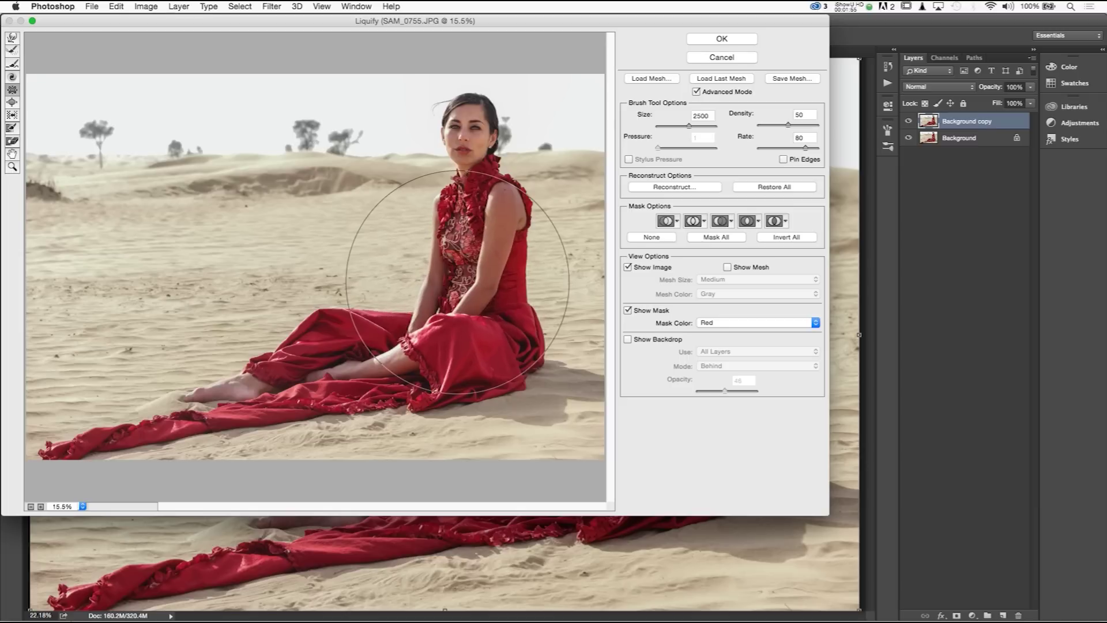
click(13, 103)
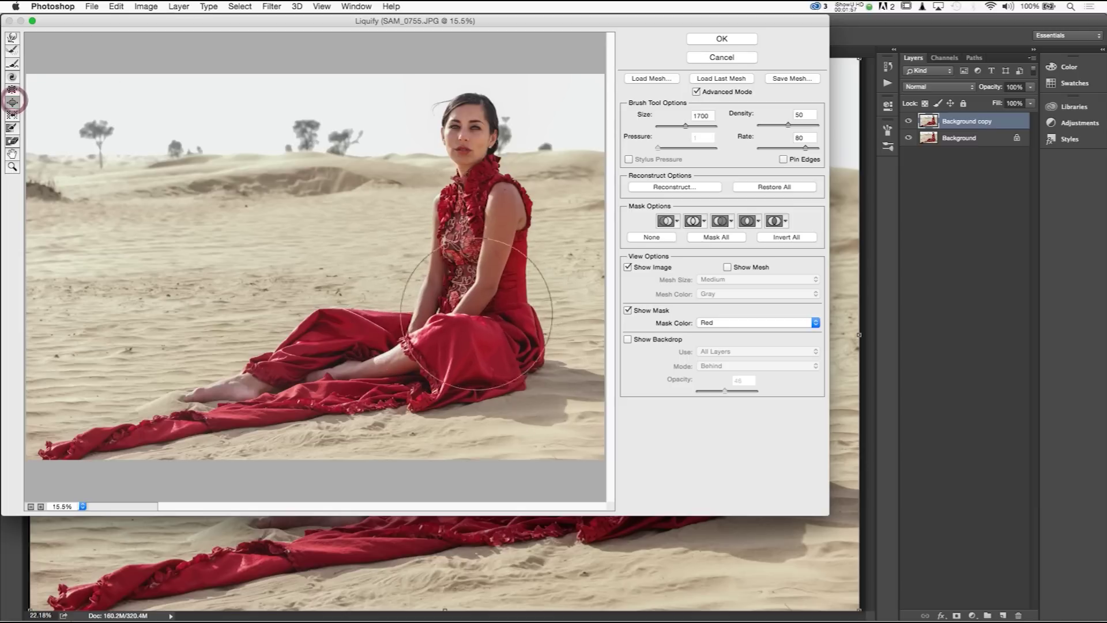
drag(453, 287, 453, 287)
key(super+z)
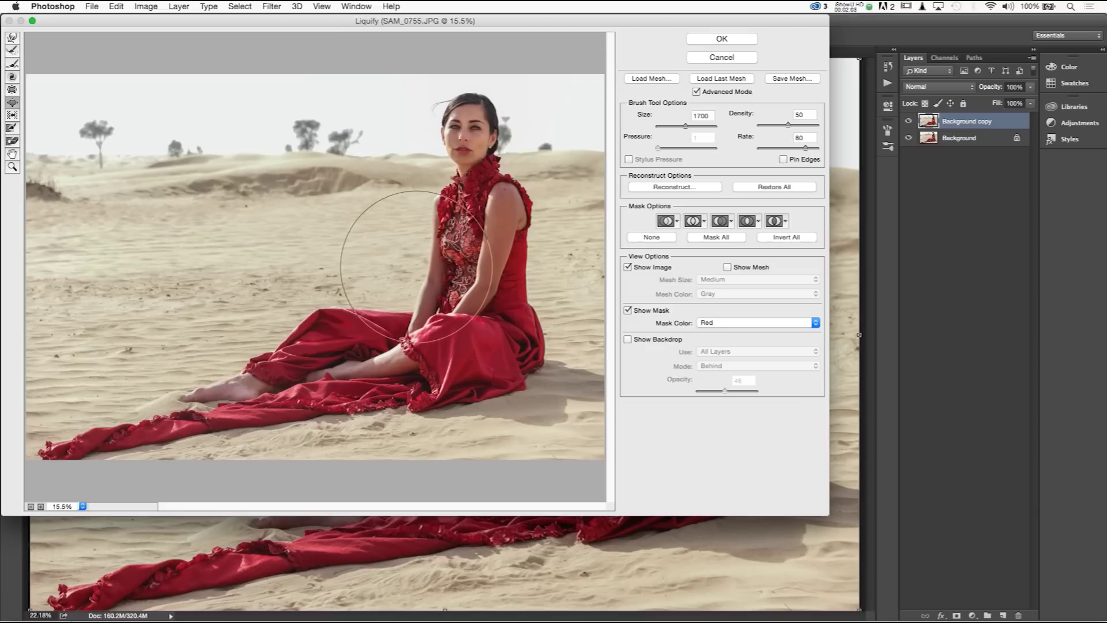
- Paint a size-1100 freeze mask over the woman's head, body, legs and dress train
click(12, 129)
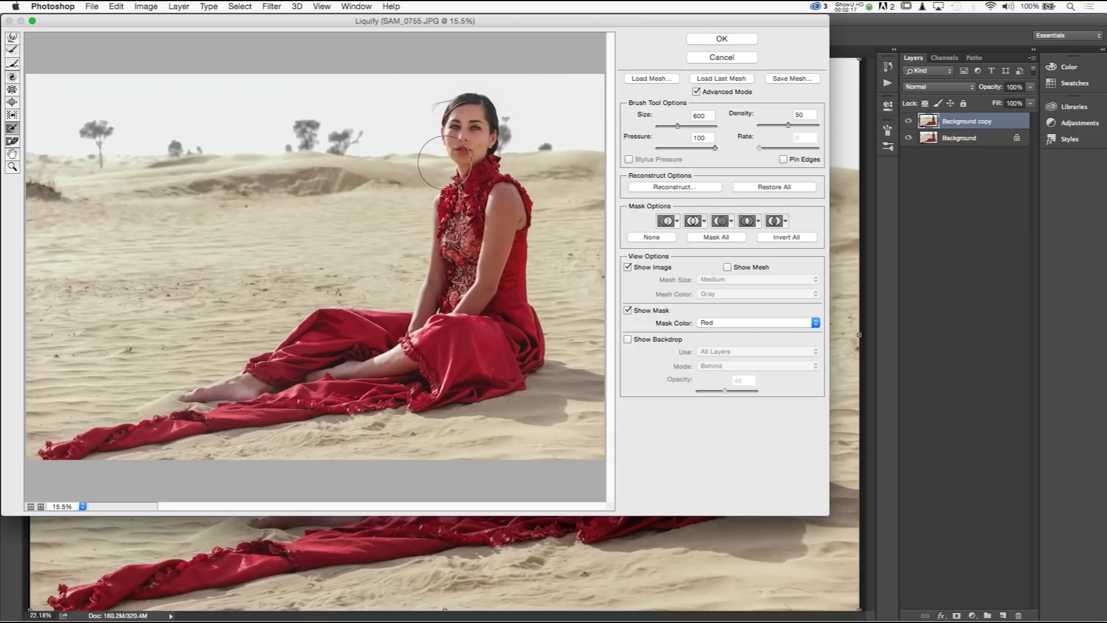
key(bracketright)
key(bracketright)
key(bracketright)
key(bracketright)
key(bracketright)
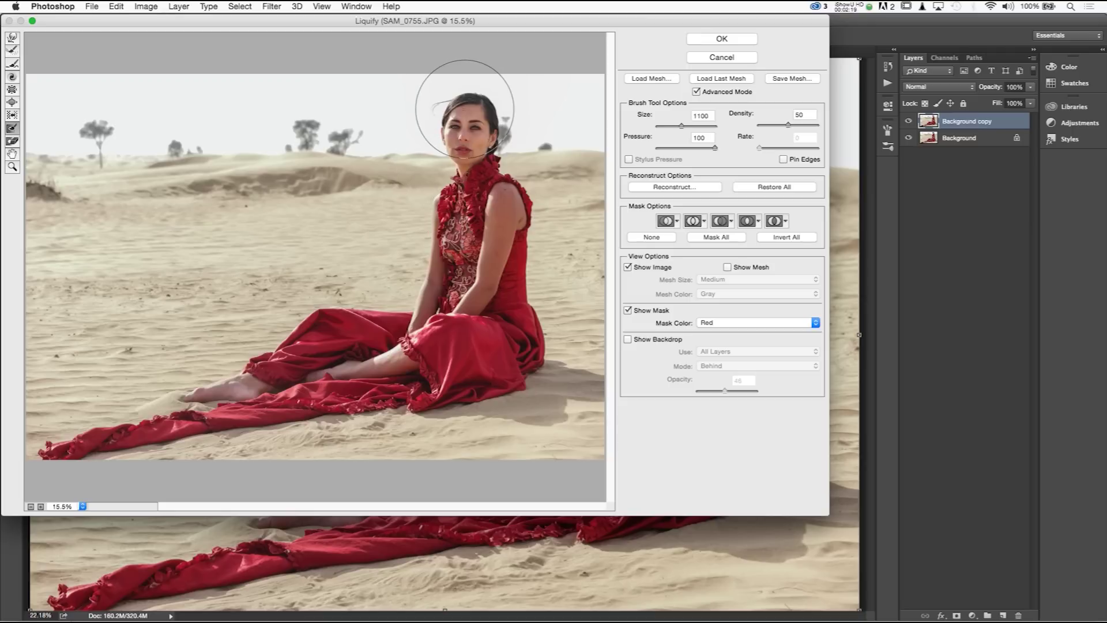
click(471, 119)
mouse_move(472, 120)
mouse_down()
mouse_move(469, 159)
mouse_move(458, 136)
mouse_move(463, 112)
mouse_move(478, 195)
mouse_move(497, 225)
mouse_move(481, 246)
mouse_move(475, 216)
mouse_move(444, 260)
mouse_move(429, 320)
mouse_move(501, 213)
mouse_move(489, 332)
mouse_move(509, 341)
mouse_move(488, 367)
mouse_move(384, 353)
mouse_move(404, 298)
mouse_move(372, 352)
mouse_move(293, 388)
mouse_move(227, 390)
mouse_move(345, 324)
mouse_move(354, 339)
mouse_move(89, 434)
mouse_move(303, 408)
mouse_move(284, 407)
mouse_move(452, 353)
mouse_move(362, 382)
mouse_move(404, 383)
mouse_move(513, 334)
mouse_move(487, 364)
mouse_move(386, 394)
mouse_move(531, 356)
mouse_move(514, 298)
mouse_up()
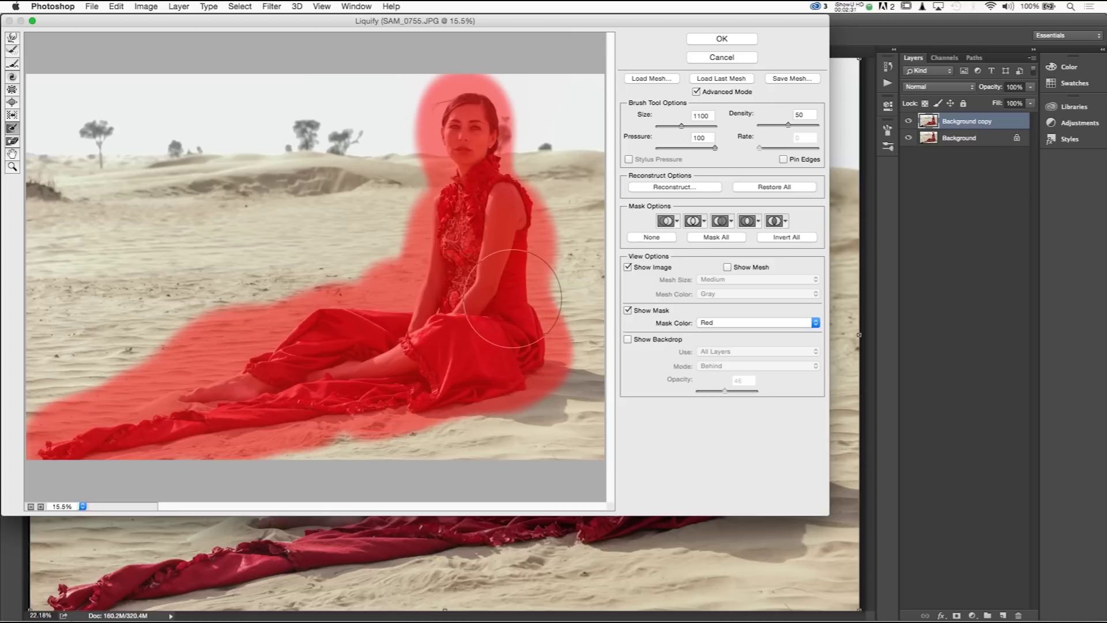
- Swirl the unmasked dunes and sky with Forward Warp to test the freeze mask
click(12, 38)
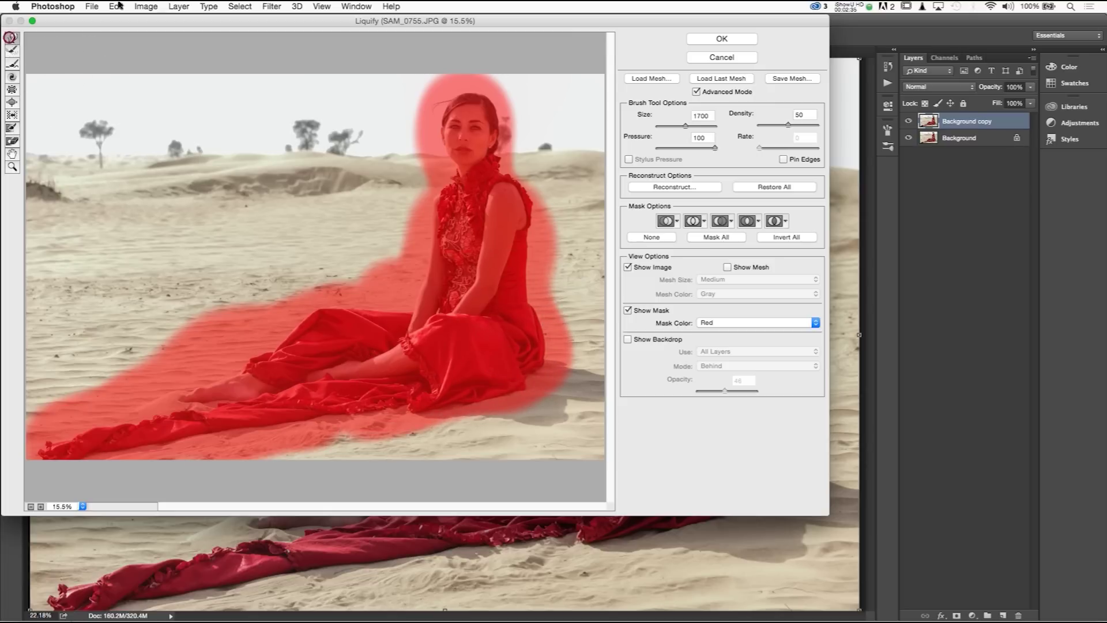
drag(327, 116, 339, 154)
click(390, 142)
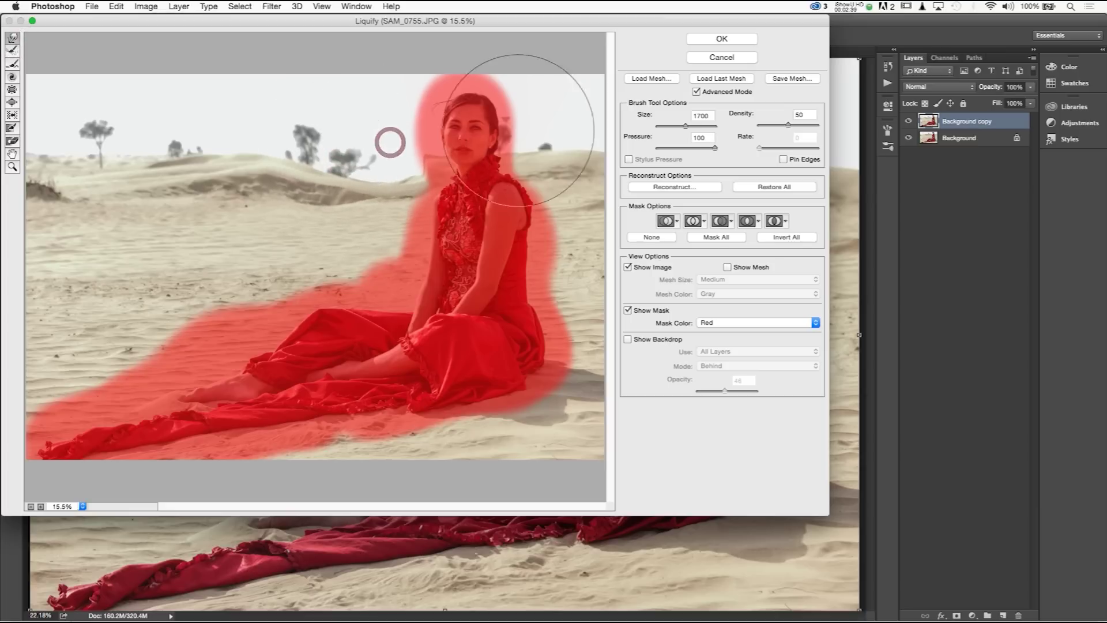
click(568, 142)
mouse_move(247, 159)
mouse_down()
mouse_move(404, 323)
mouse_move(346, 398)
mouse_move(425, 417)
mouse_move(242, 288)
mouse_move(565, 358)
mouse_move(373, 321)
mouse_move(416, 456)
mouse_move(496, 432)
mouse_up()
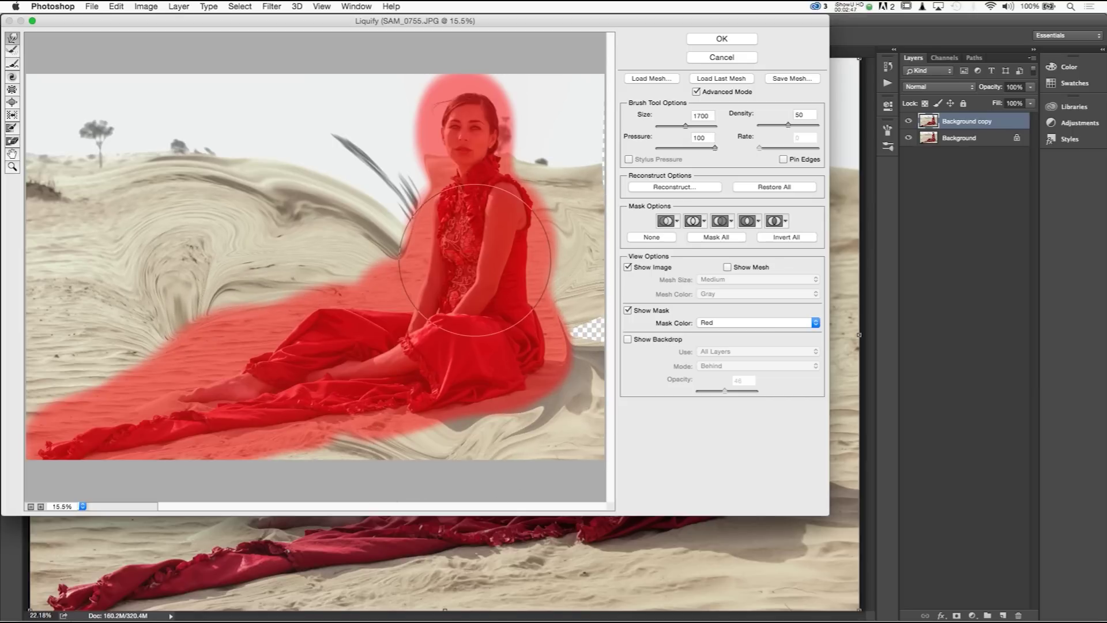
- Undo the dune warps and clear the freeze mask from the preview
key(ctrl+z)
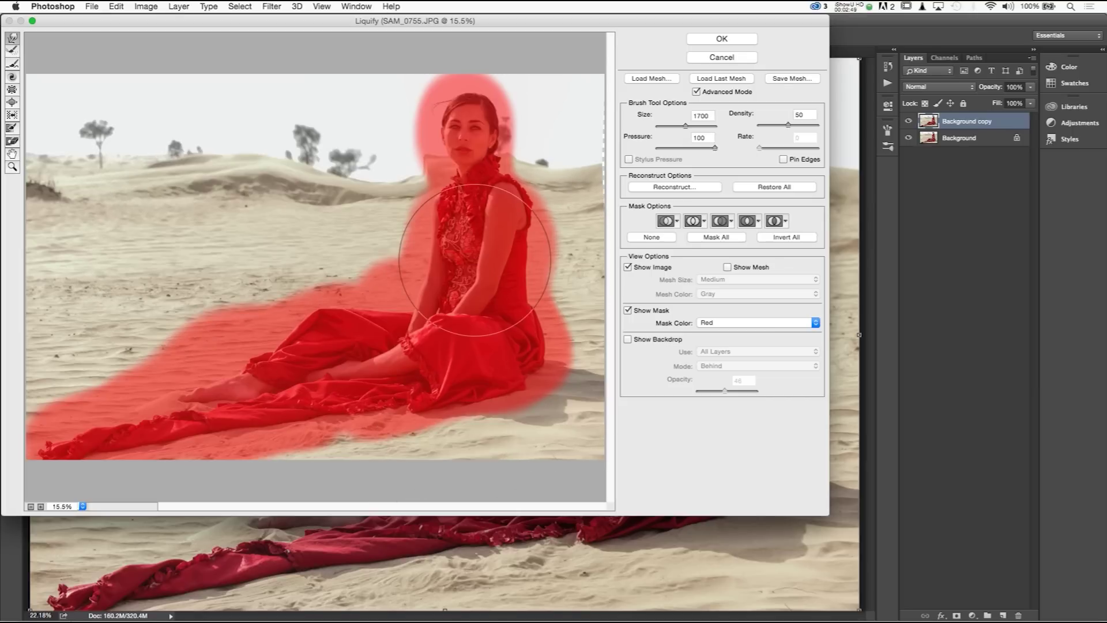
key(super+alt+space)
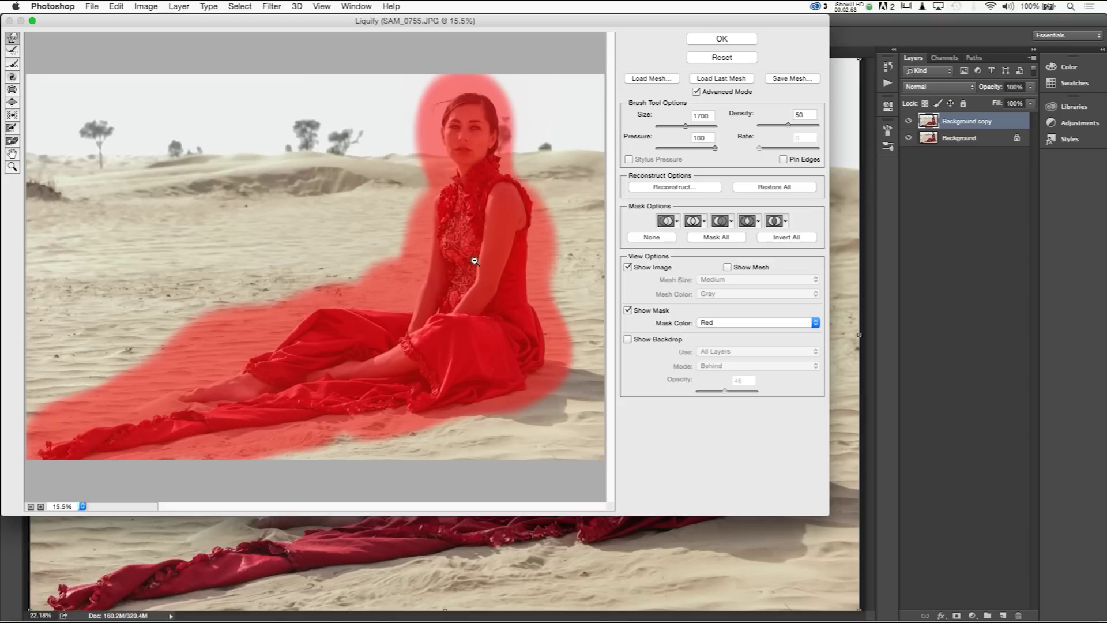
key(super+alt+z)
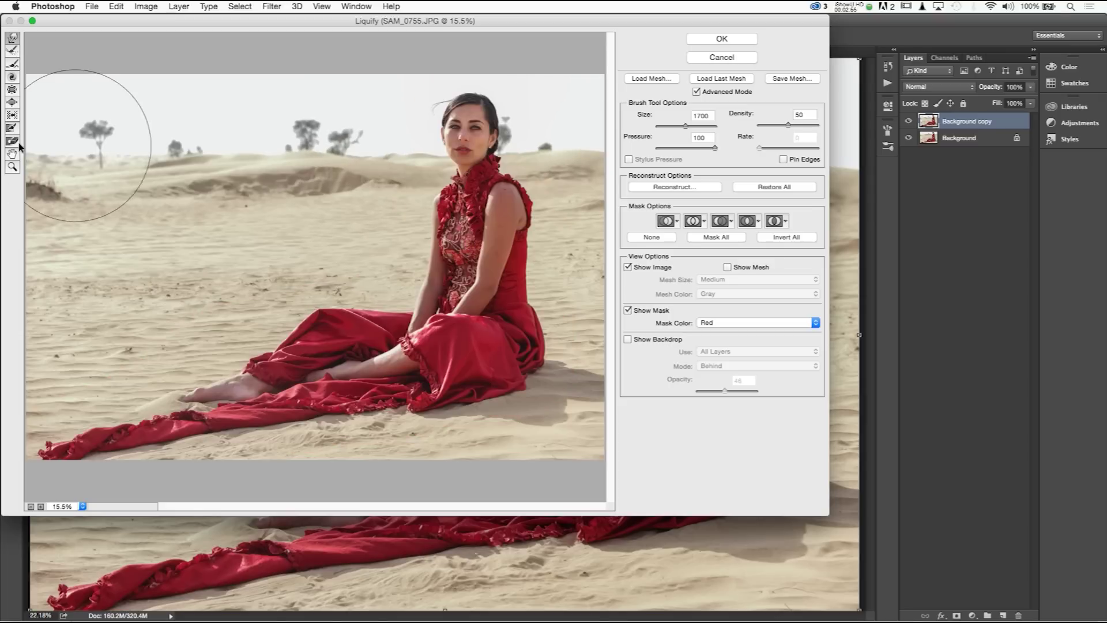
- Briefly freeze her chest, then thaw the mask off the whole figure with a size-1900 brush
click(12, 127)
mouse_move(463, 261)
mouse_down()
mouse_move(472, 157)
mouse_move(491, 404)
mouse_move(395, 334)
mouse_move(84, 454)
mouse_move(357, 372)
mouse_move(297, 346)
mouse_move(369, 323)
mouse_up()
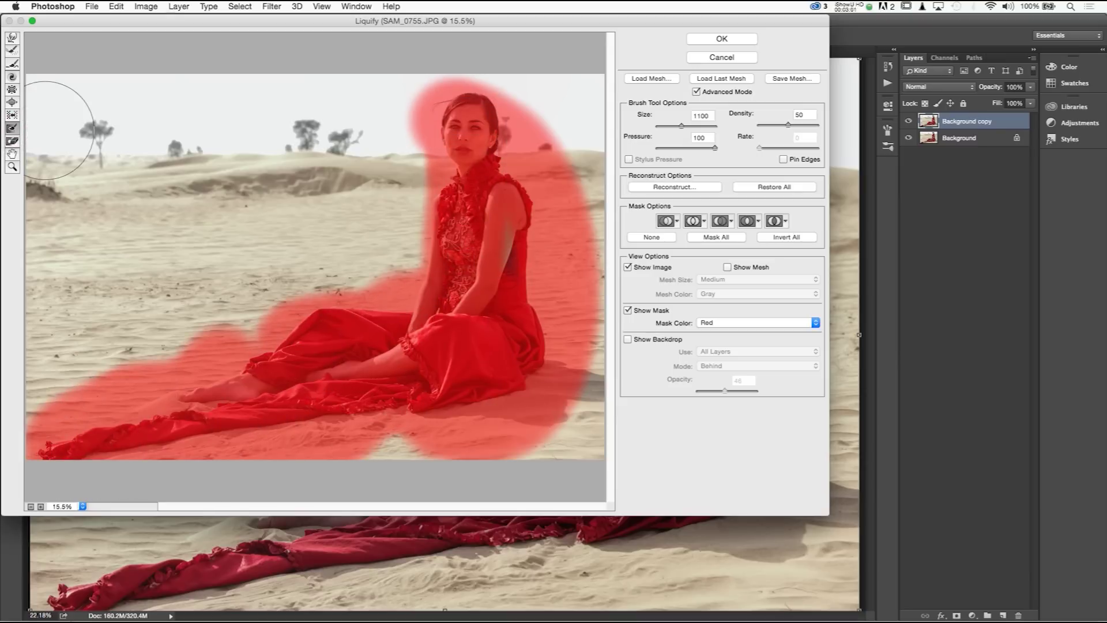
click(12, 141)
key(bracketright)
key(bracketright)
key(bracketright)
key(bracketright)
key(bracketright)
key(bracketright)
key(bracketright)
key(bracketright)
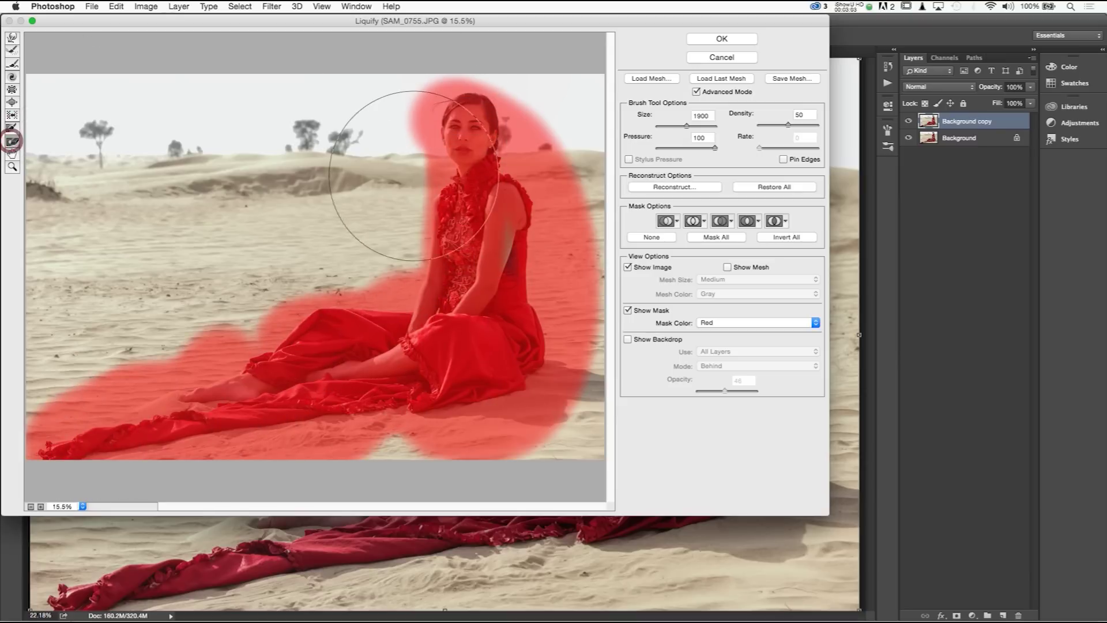
mouse_move(427, 161)
mouse_down()
mouse_move(485, 187)
mouse_move(557, 253)
mouse_move(490, 235)
mouse_move(472, 190)
mouse_move(472, 342)
mouse_move(340, 413)
mouse_move(427, 415)
mouse_move(482, 382)
mouse_move(358, 409)
mouse_move(203, 400)
mouse_move(107, 410)
mouse_up()
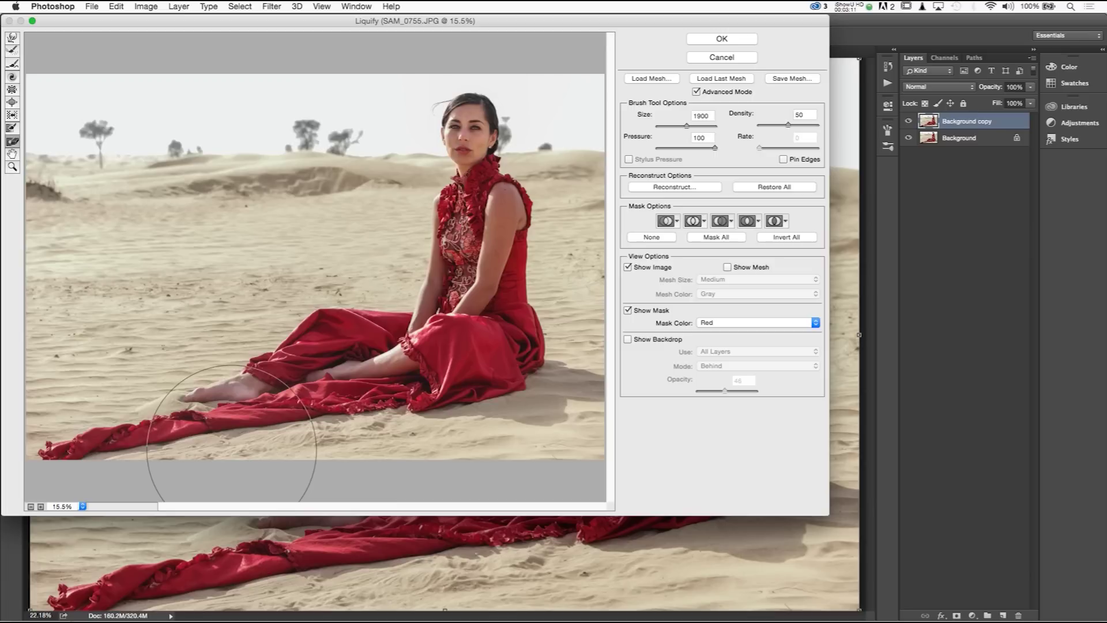
click(12, 167)
- Zoom the preview to 33.3% and pan around the woman from face to dress train
click(498, 129)
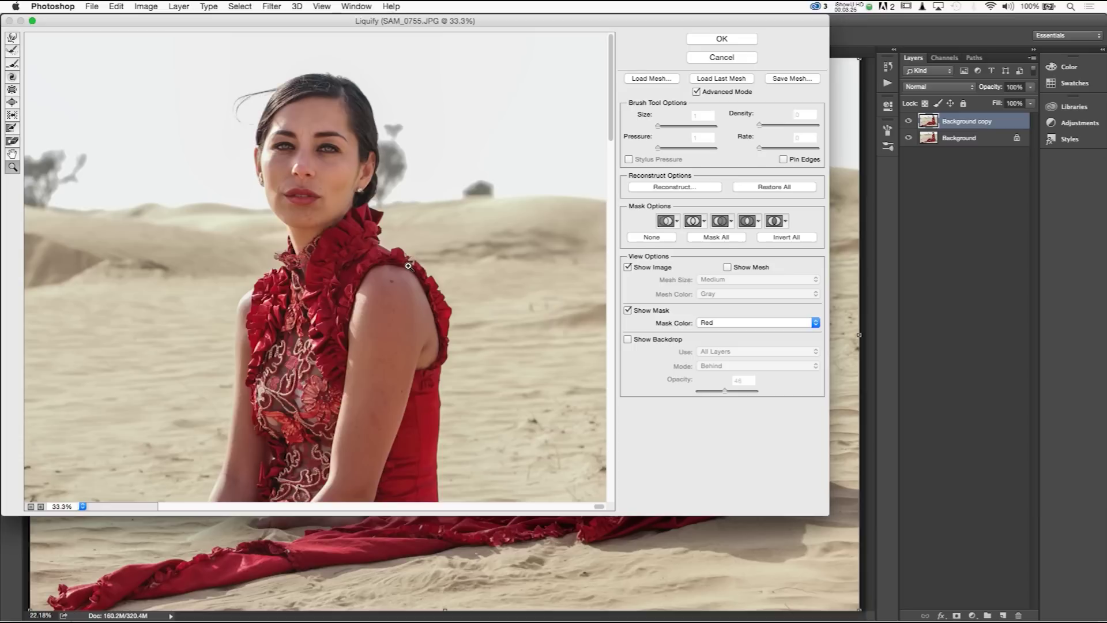
scroll(409, 266, down, 5)
scroll(409, 268, up, 5)
scroll(409, 269, down, 5)
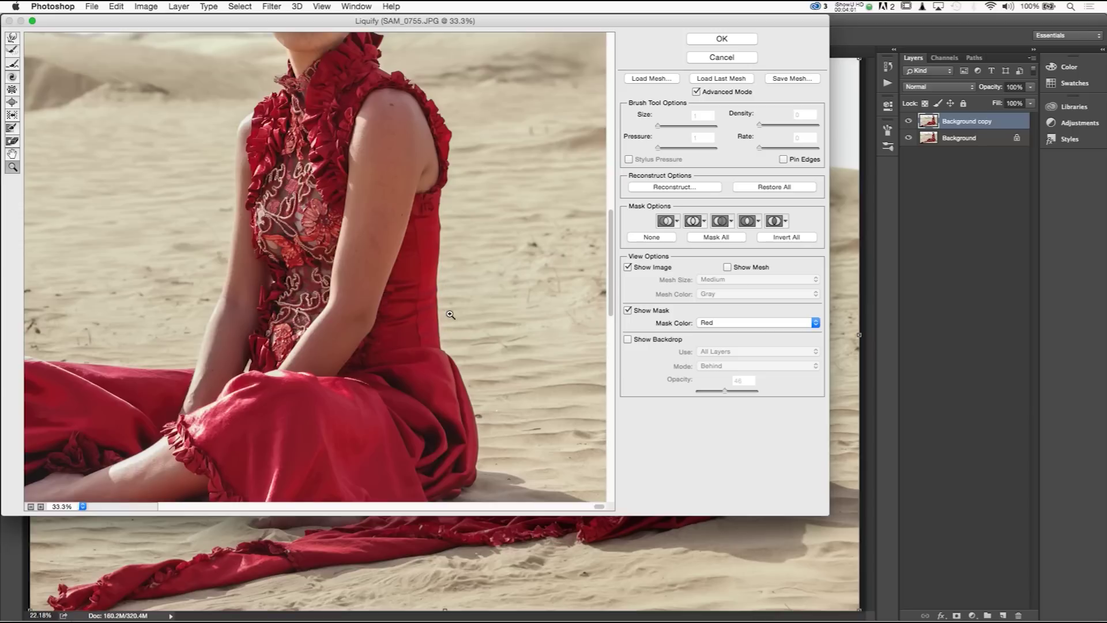
scroll(451, 315, down, 10)
scroll(450, 315, left, 10)
scroll(450, 316, up, 10)
scroll(348, 329, down, 10)
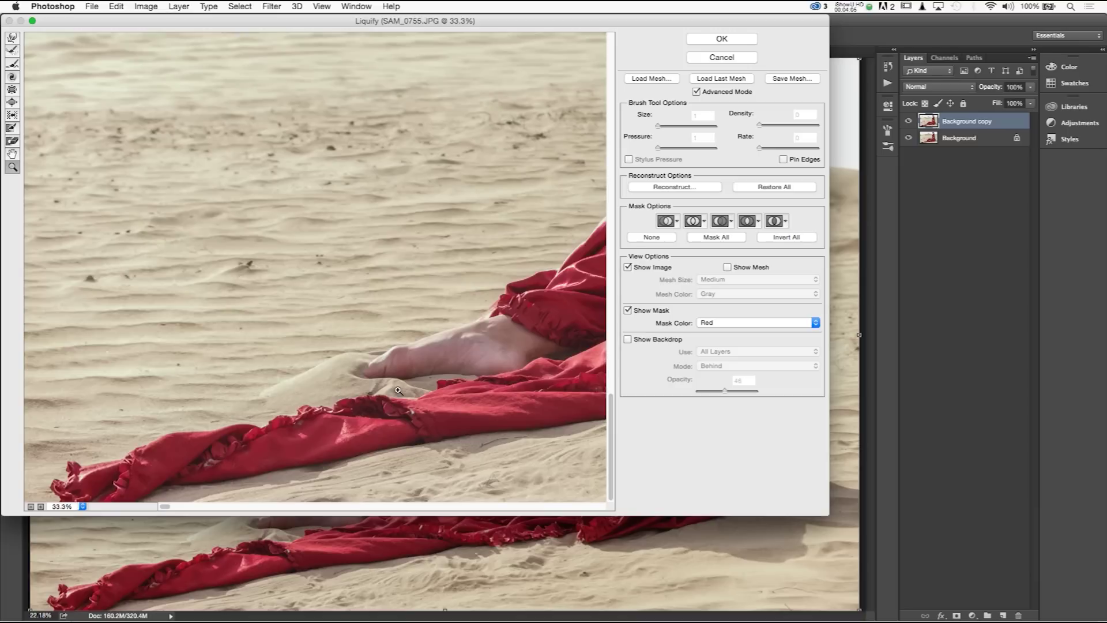
scroll(398, 390, right, 10)
scroll(398, 393, right, 5)
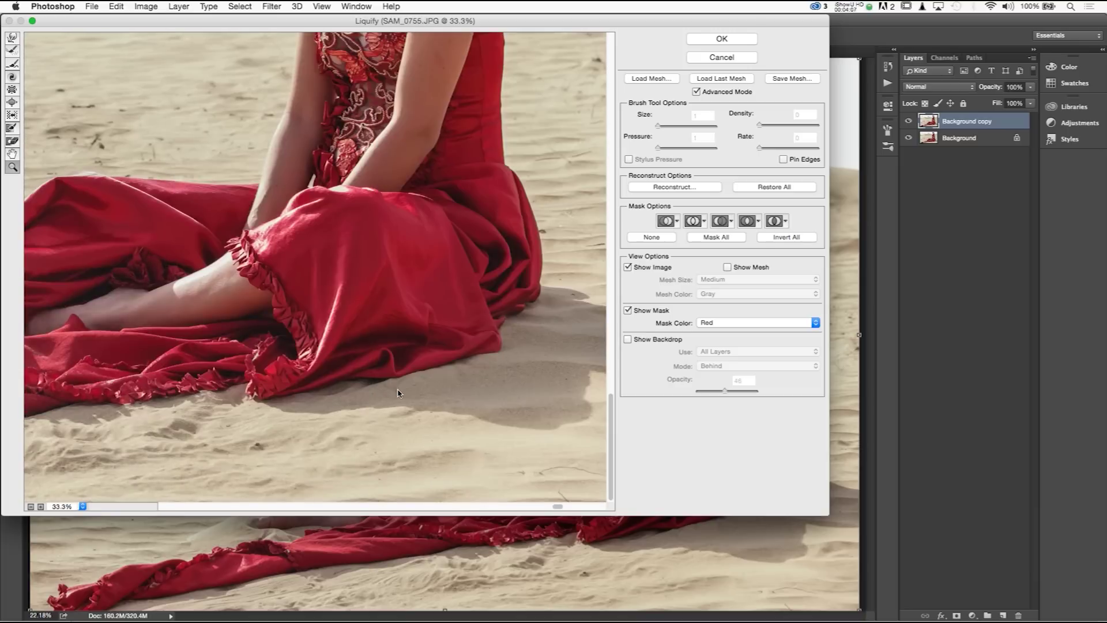
scroll(545, 424, left, 12)
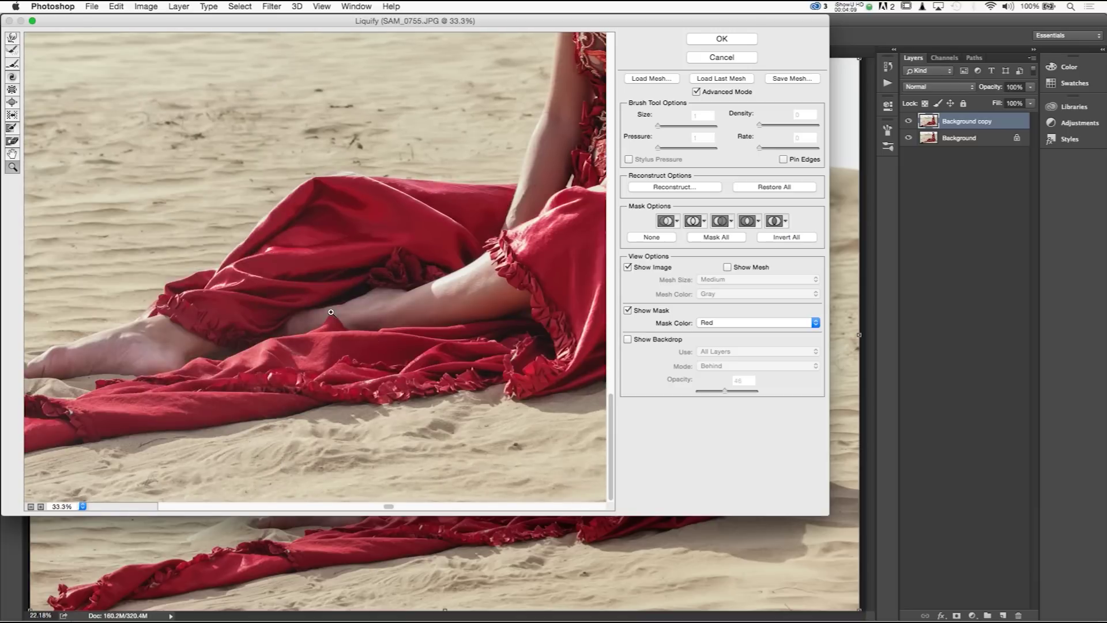
scroll(331, 312, left, 12)
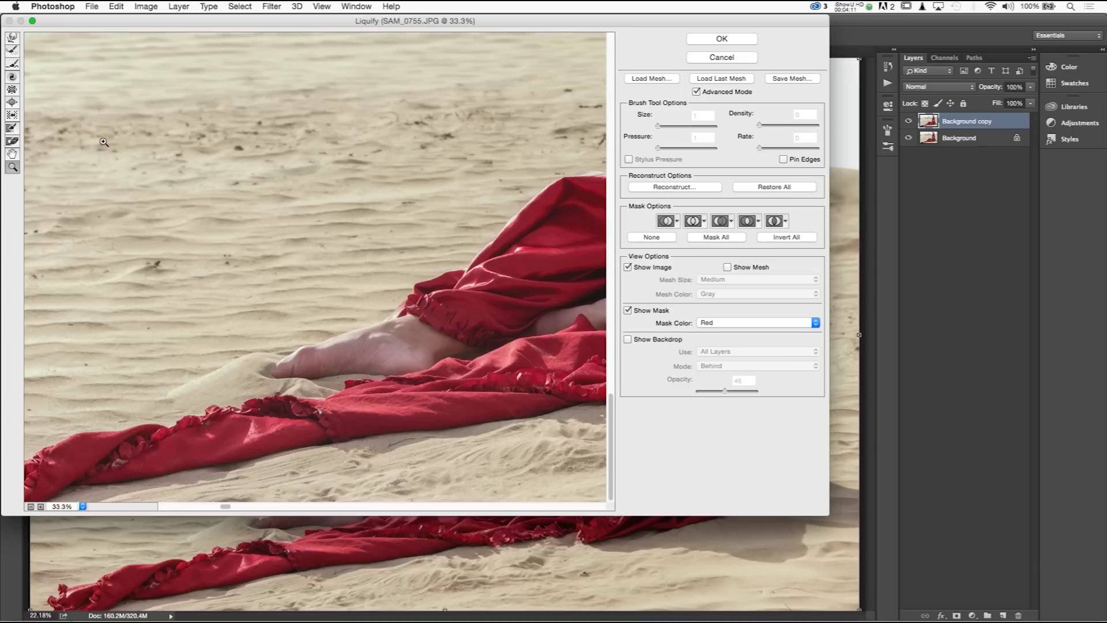
scroll(144, 126, right, 20)
scroll(217, 105, up, 15)
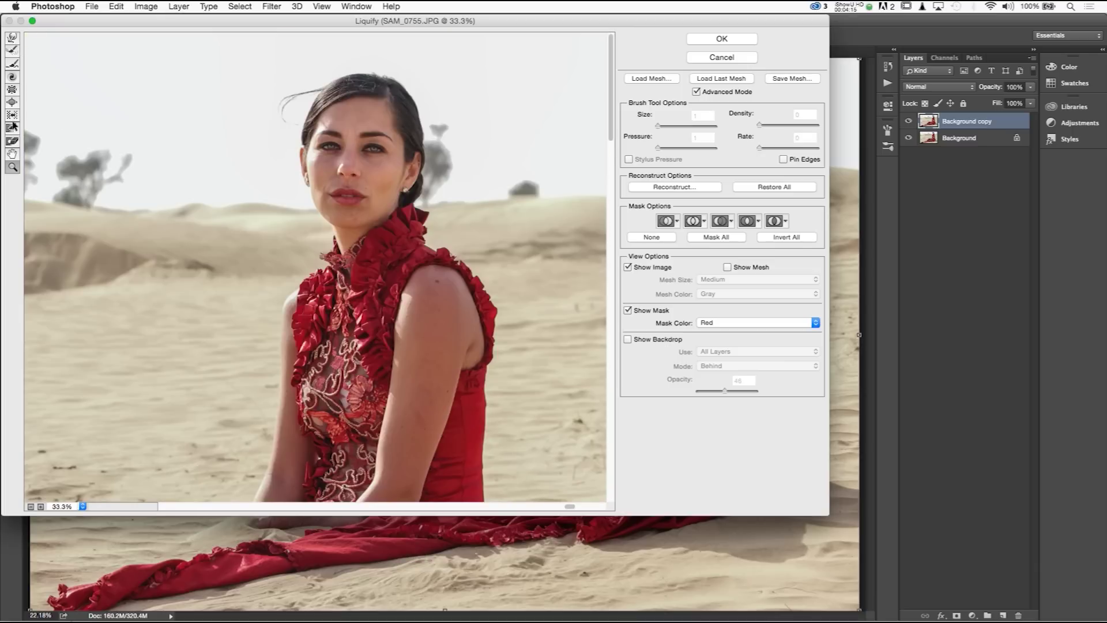
click(13, 127)
- Freeze her face and the sky, trees and distant dune ridge behind her
click(353, 142)
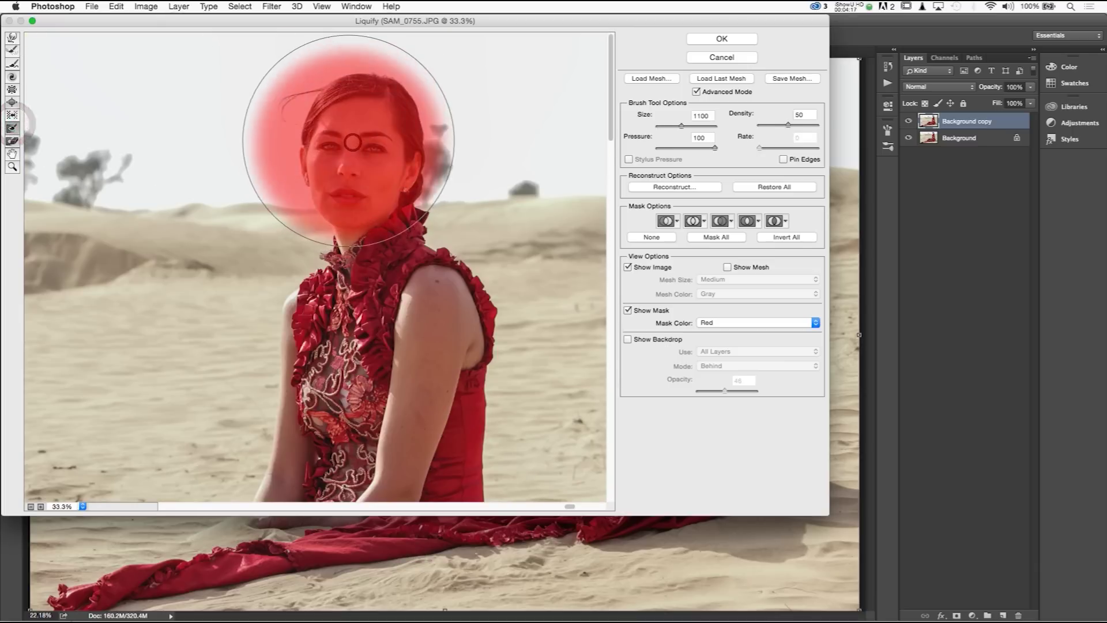
mouse_move(353, 142)
mouse_down()
mouse_move(507, 139)
mouse_move(514, 113)
mouse_move(257, 164)
mouse_move(140, 160)
mouse_move(243, 58)
mouse_move(479, 46)
mouse_move(525, 87)
mouse_move(98, 75)
mouse_up()
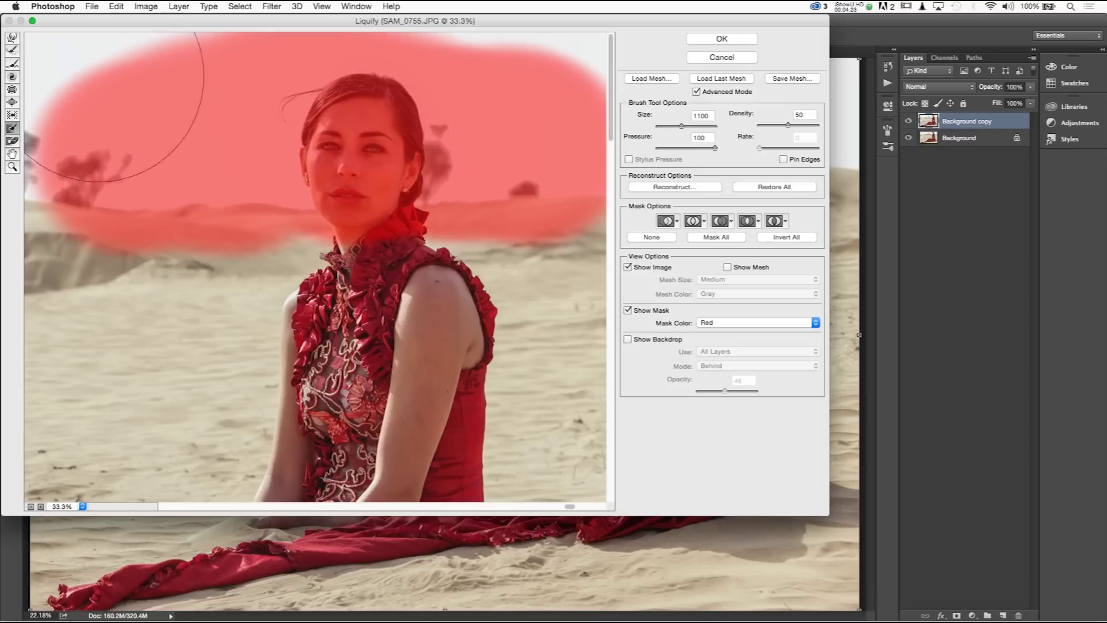
click(13, 38)
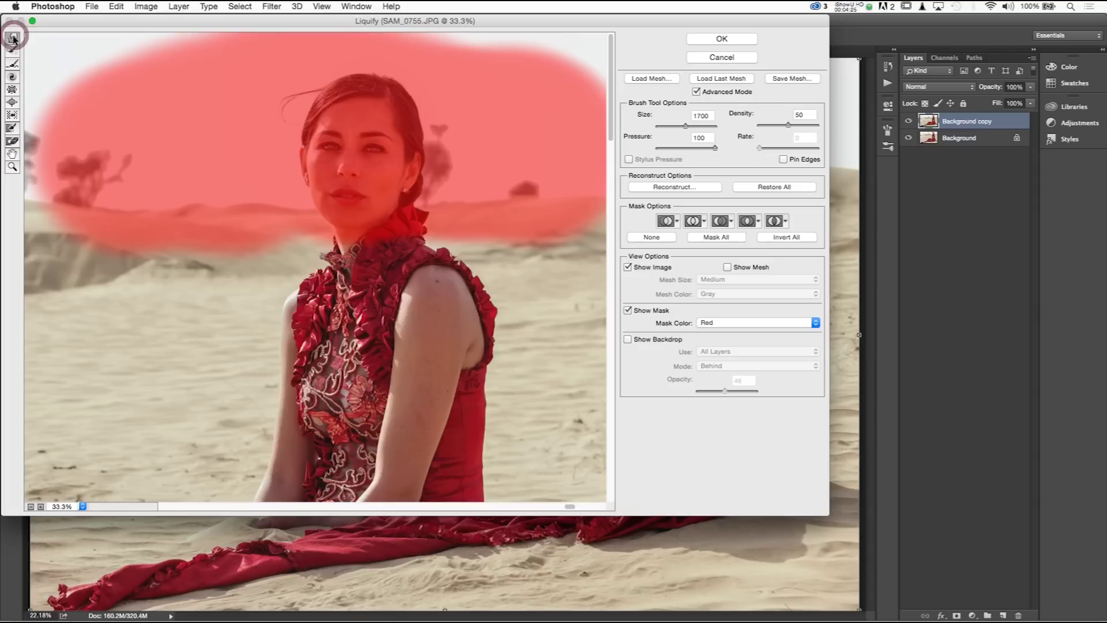
- Reduce the warp brush size from 1700 to 1100 and zoom in on the figure
key(bracketleft)
key(bracketleft)
key(bracketleft)
key(bracketleft)
key(bracketleft)
key(bracketleft)
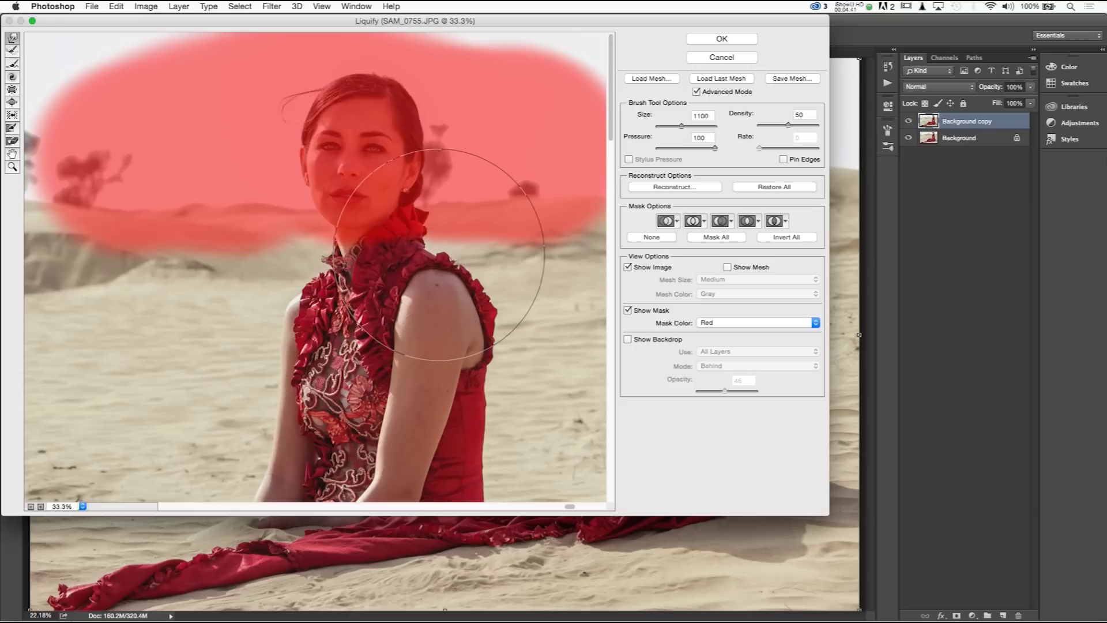
click(459, 255)
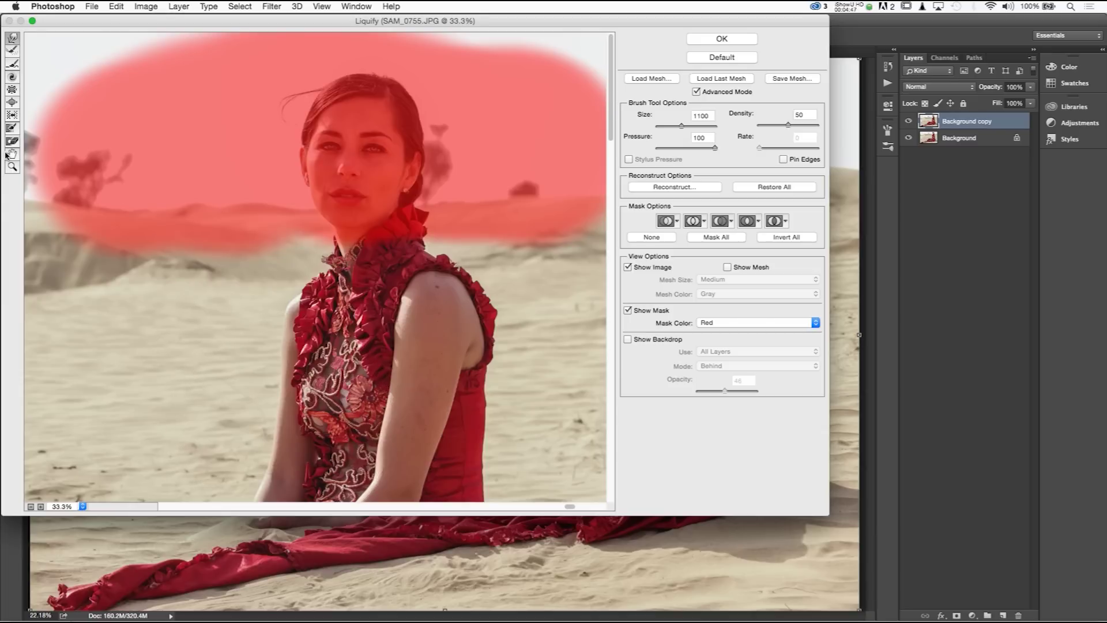
key(super+plus)
key(super+plus)
key(super+plus)
key(super+plus)
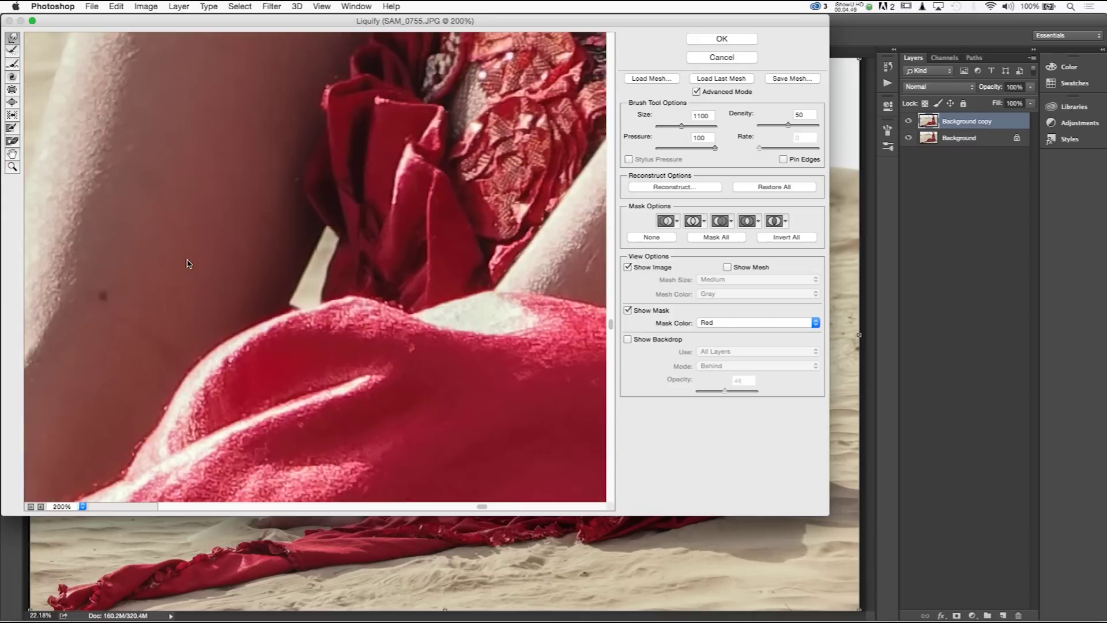
scroll(187, 264, up, 10)
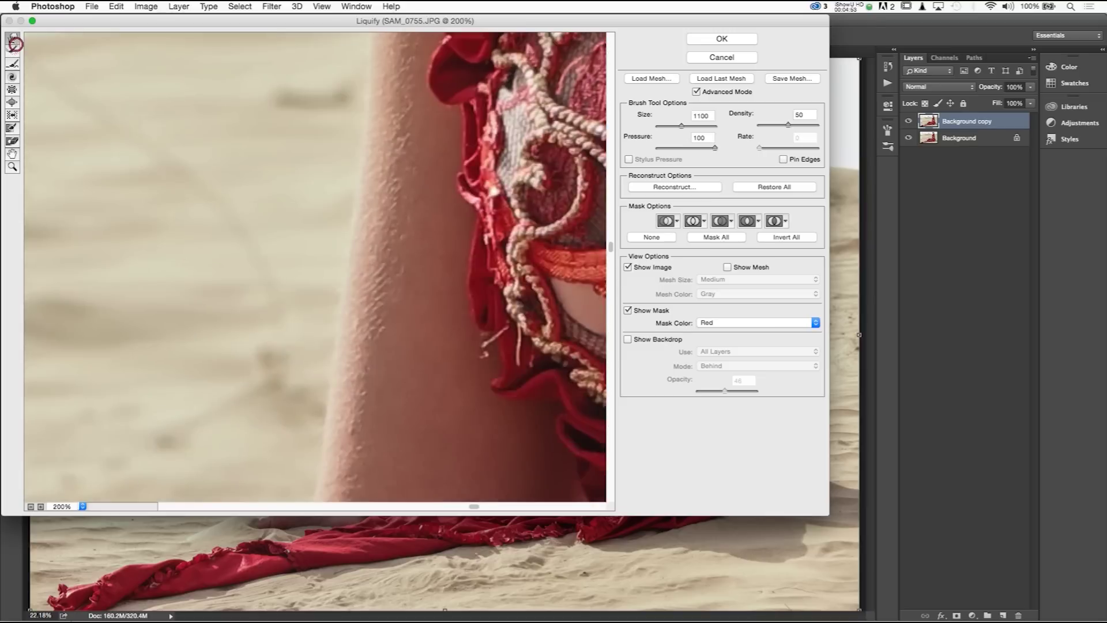
key(bracketleft)
key(bracketleft)
key(bracketleft)
key(bracketleft)
key(bracketleft)
key(bracketleft)
key(bracketleft)
key(bracketleft)
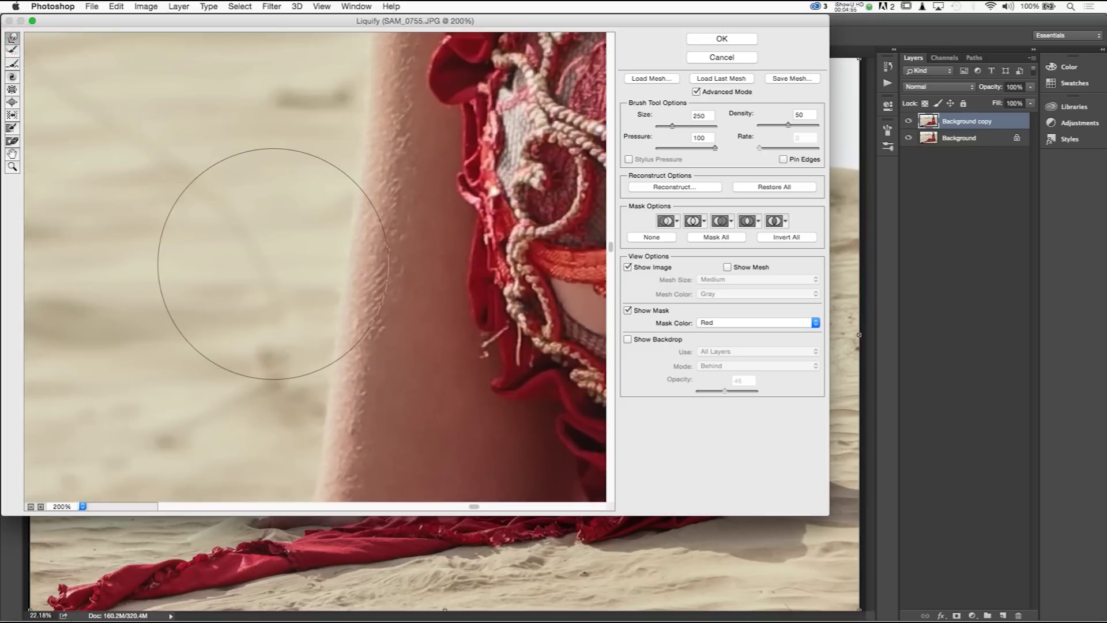
drag(287, 257, 301, 259)
drag(276, 345, 354, 354)
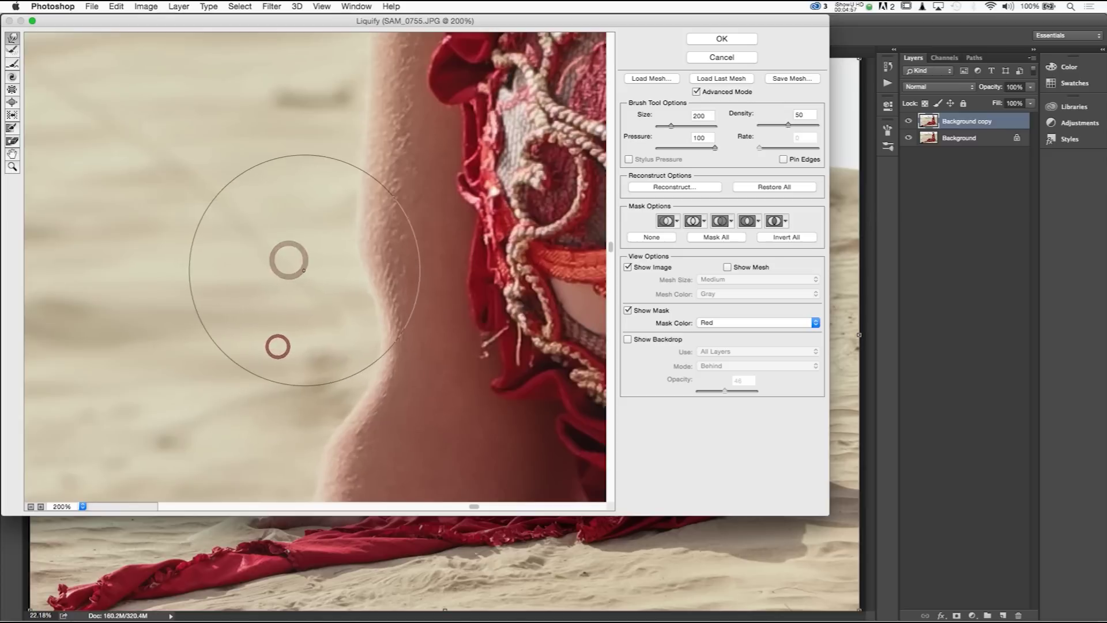
mouse_move(302, 267)
mouse_down()
mouse_move(344, 259)
mouse_move(353, 161)
mouse_up()
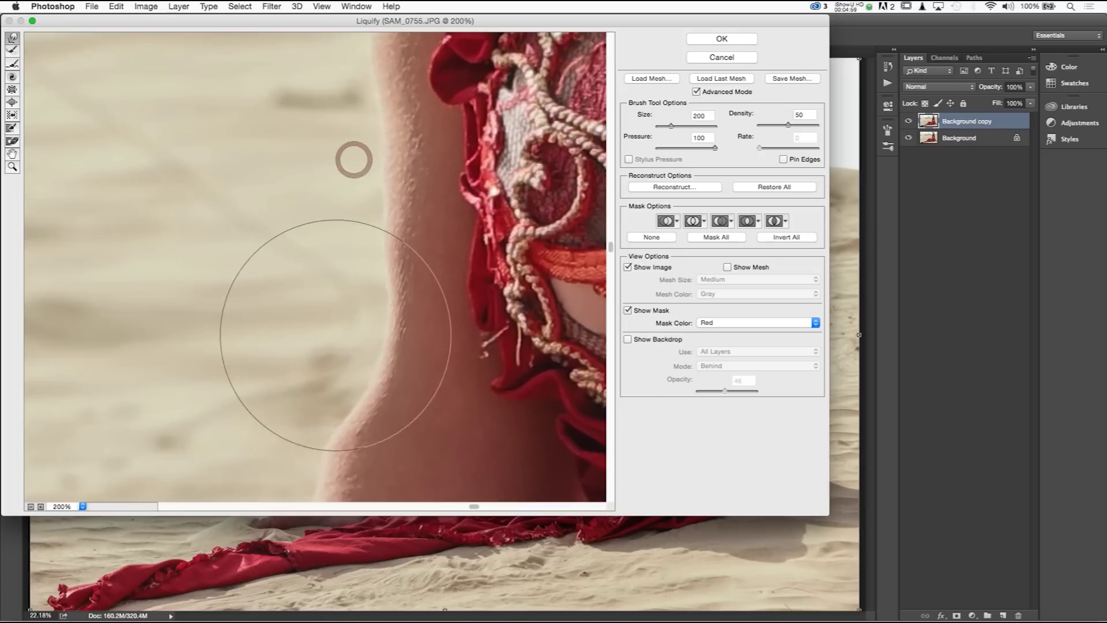
key(super+alt+z)
key(super+alt+z)
key(super+alt+z)
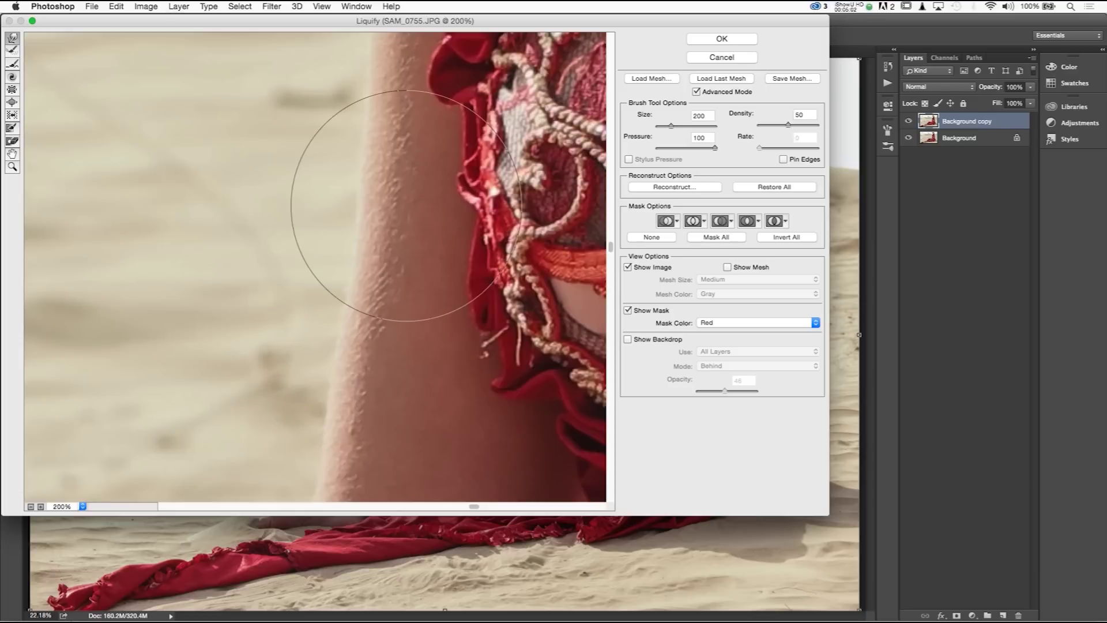
scroll(407, 205, down, 4)
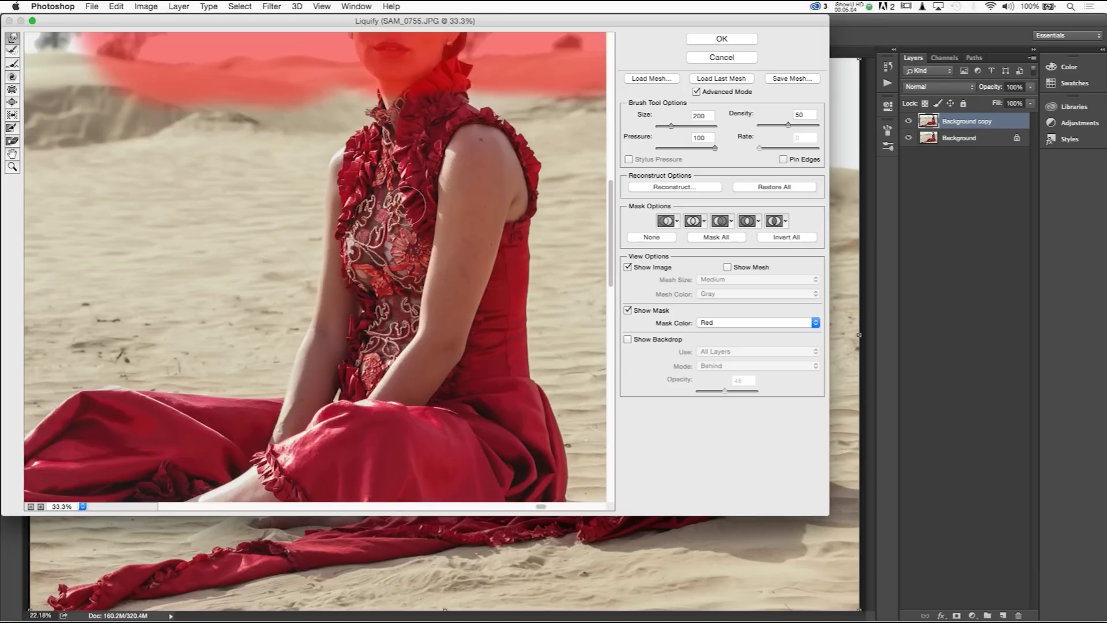
- Push the right waist edge of the red dress inward with an enlarged Forward Warp brush
scroll(404, 205, down, 3)
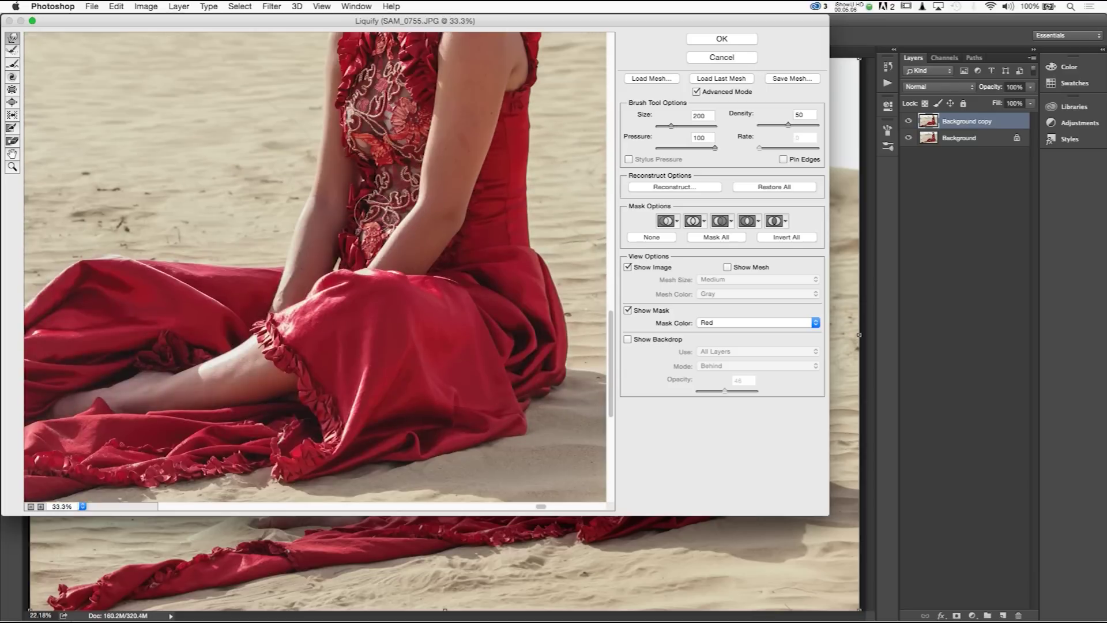
click(13, 38)
key(bracketright)
key(bracketright)
key(bracketright)
key(bracketright)
key(bracketright)
key(bracketright)
key(bracketright)
key(bracketright)
key(bracketright)
key(bracketright)
key(bracketright)
key(bracketright)
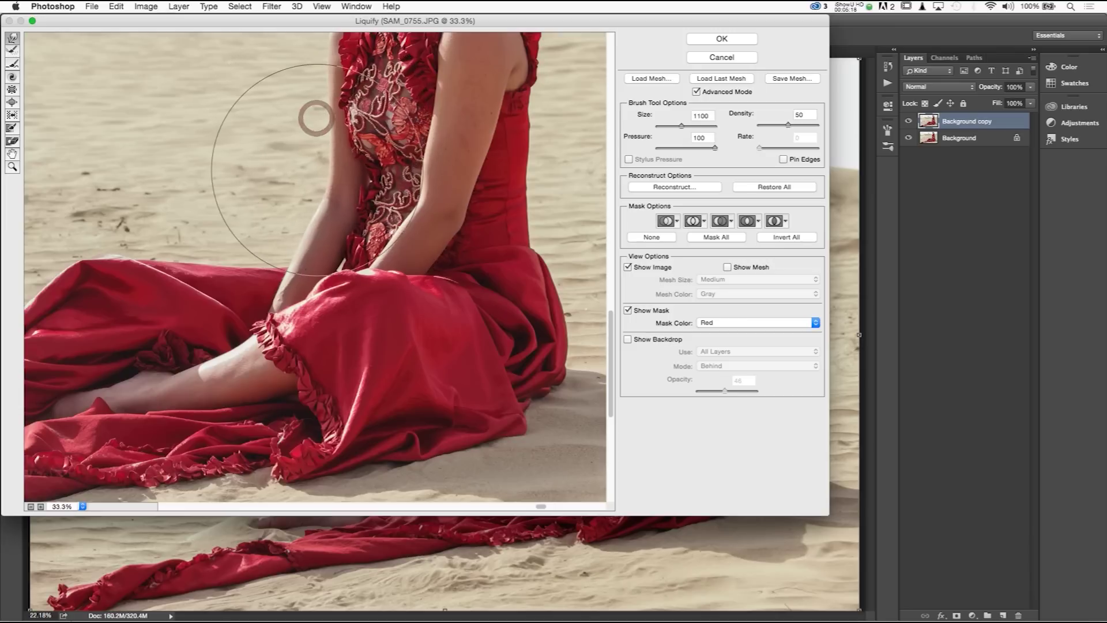
scroll(318, 172, down, 1)
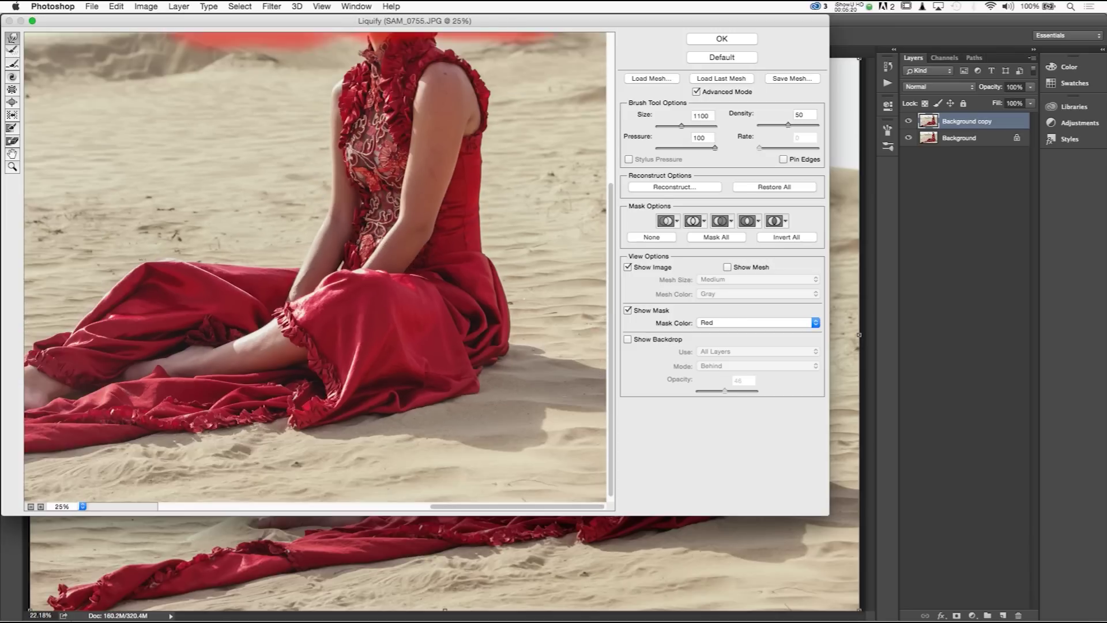
drag(334, 161, 420, 291)
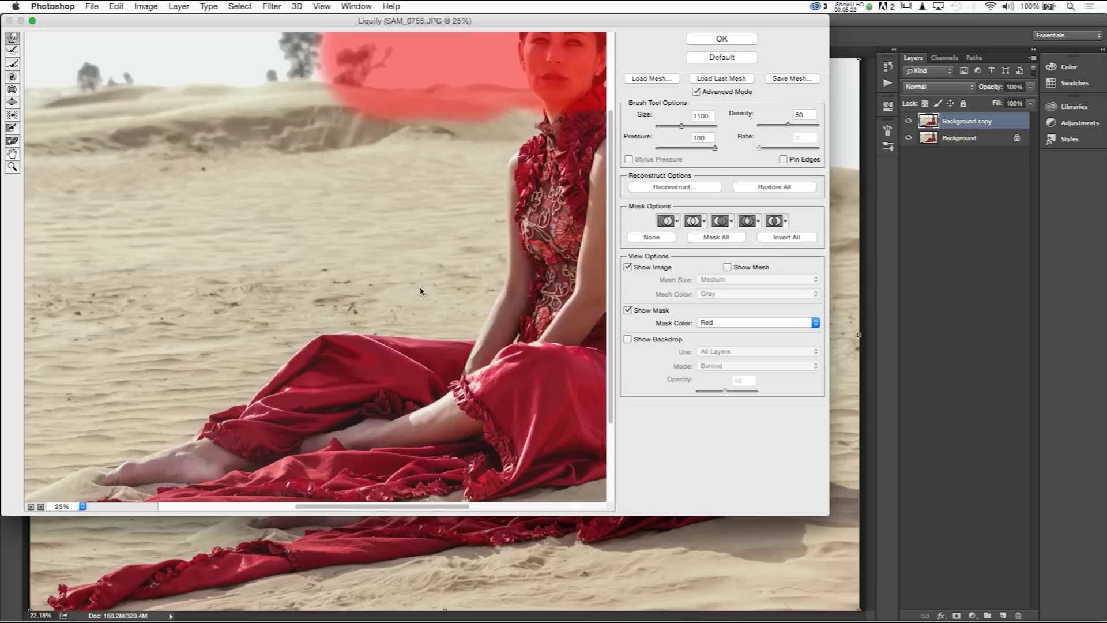
scroll(421, 288, right, 5)
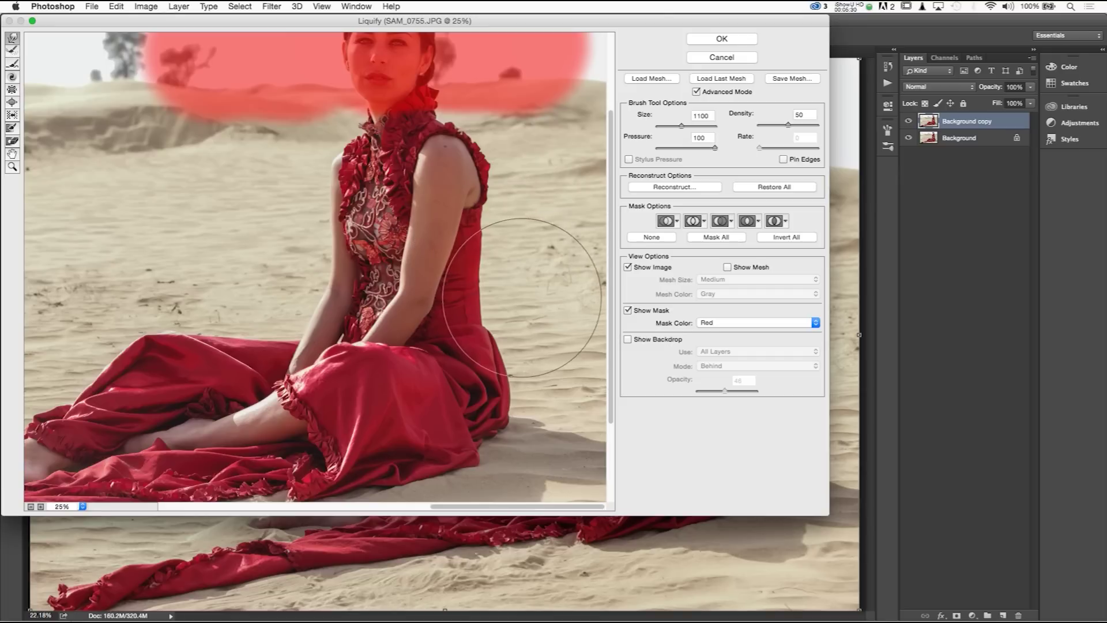
key(bracketright)
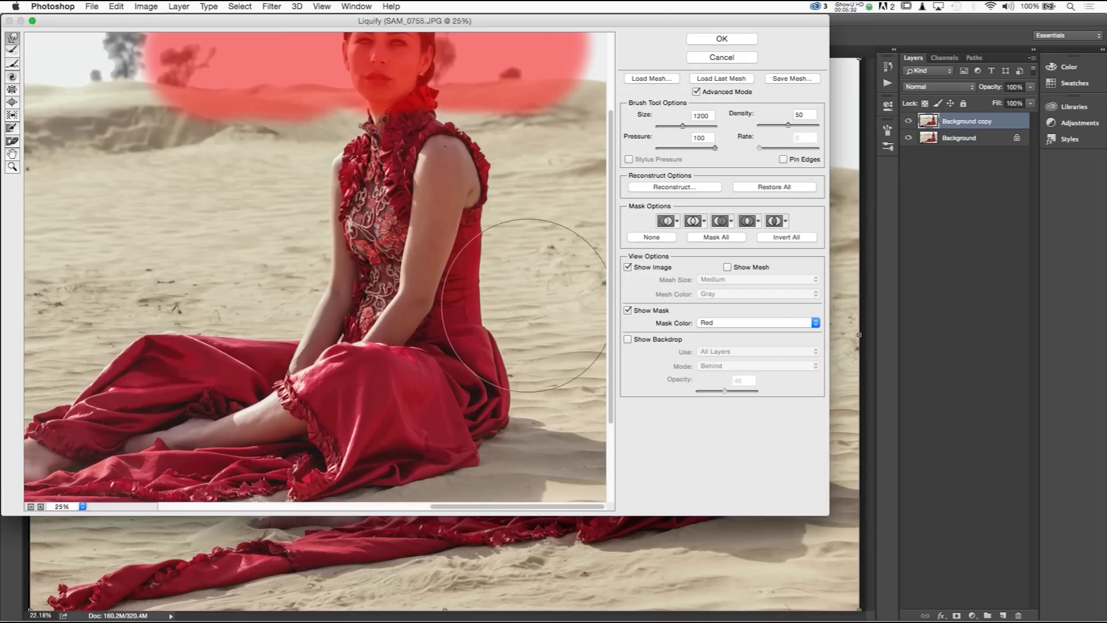
key(bracketright)
key(bracketright)
key(bracketright)
key(bracketright)
key(bracketright)
key(bracketright)
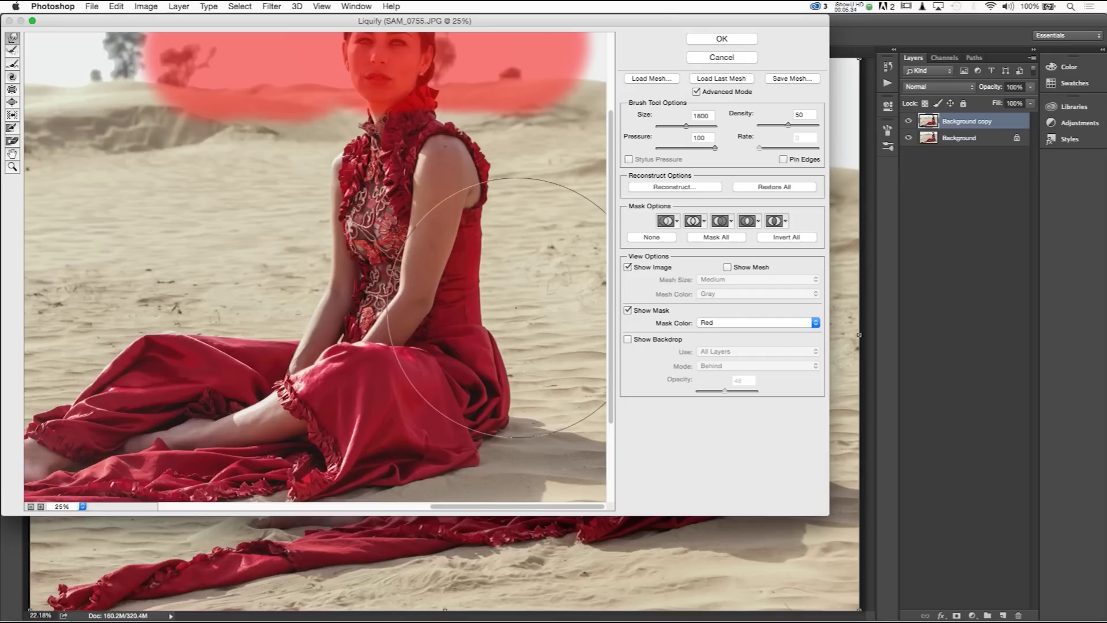
drag(516, 308, 502, 317)
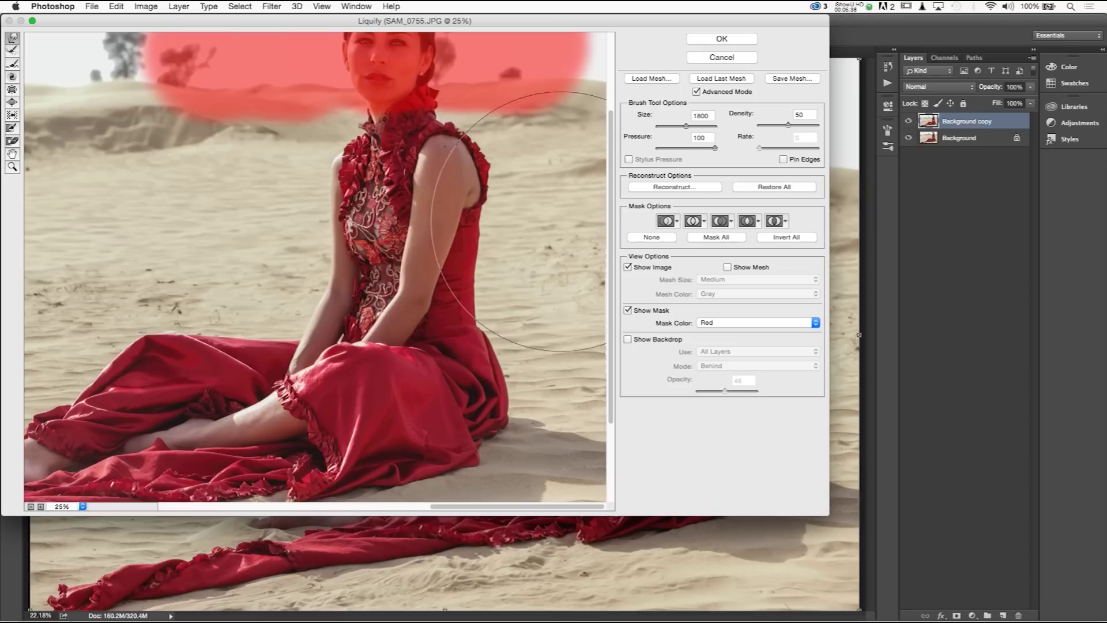
click(499, 154)
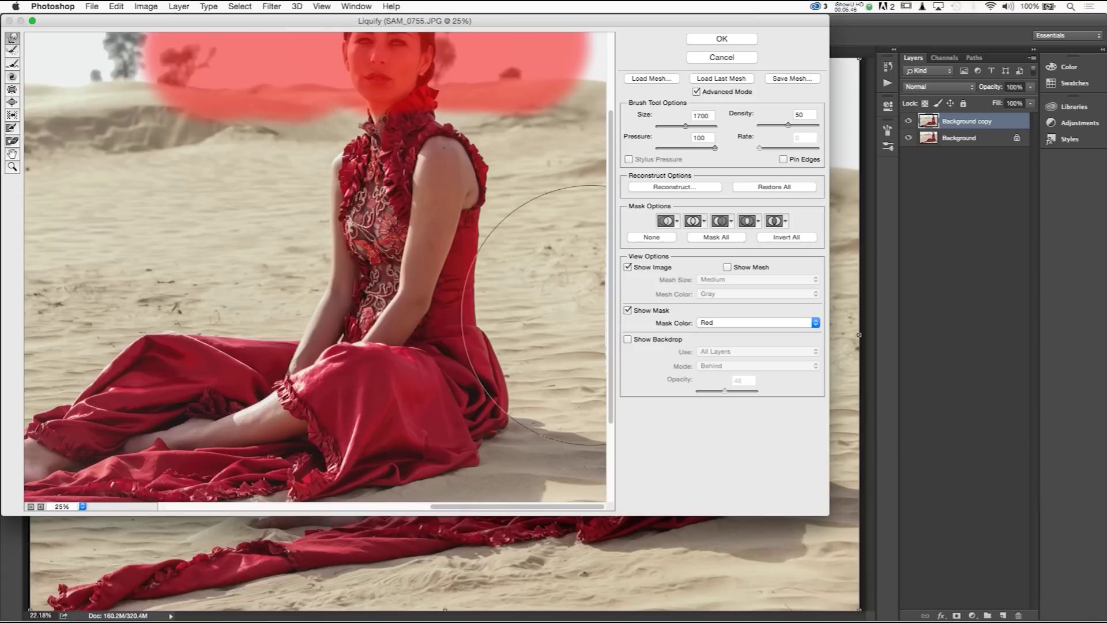
key(bracketleft)
key(bracketleft)
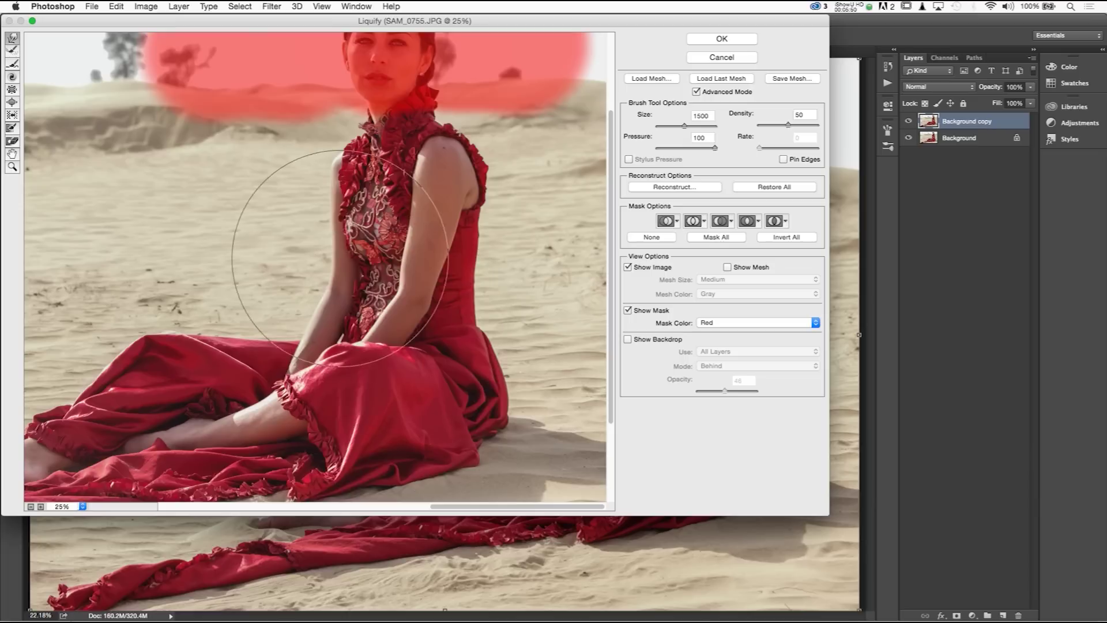
key(super+minus)
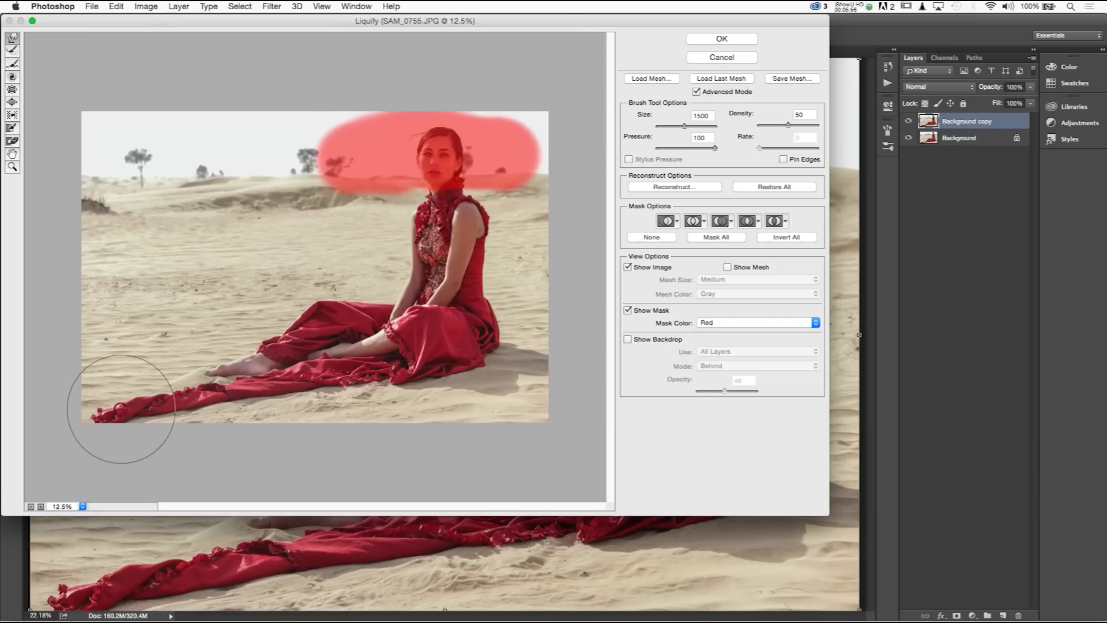
- Reshape the tip of the dress train with the warp brush, adjusting brush size as needed
mouse_move(121, 409)
mouse_down()
mouse_move(113, 400)
mouse_move(126, 406)
mouse_move(91, 420)
mouse_up()
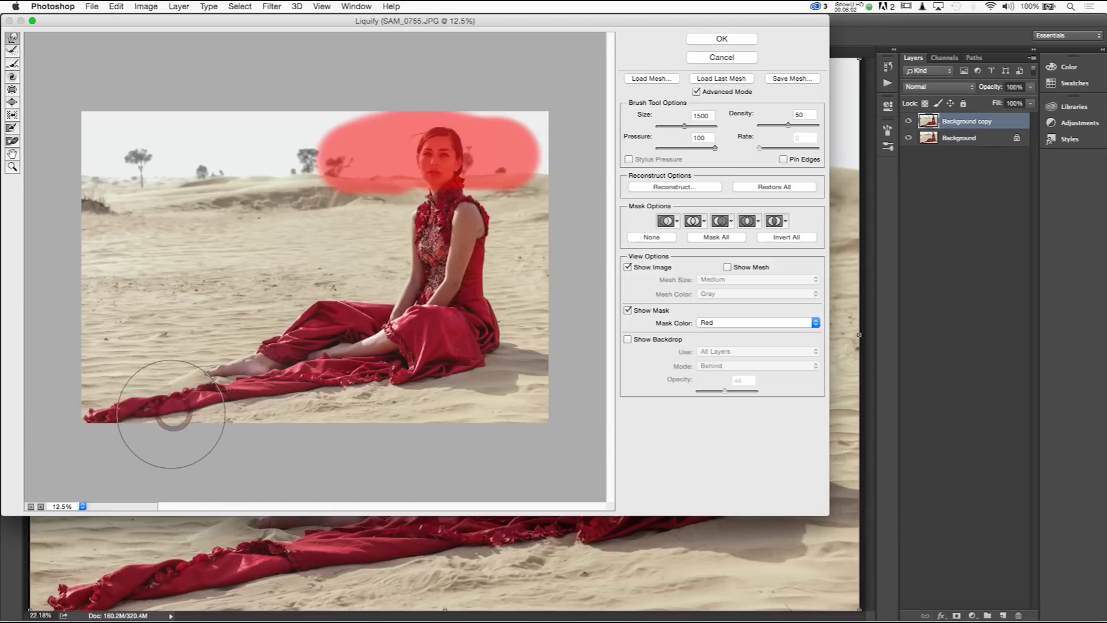
key(bracketleft)
key(bracketleft)
key(bracketleft)
key(bracketleft)
key(bracketleft)
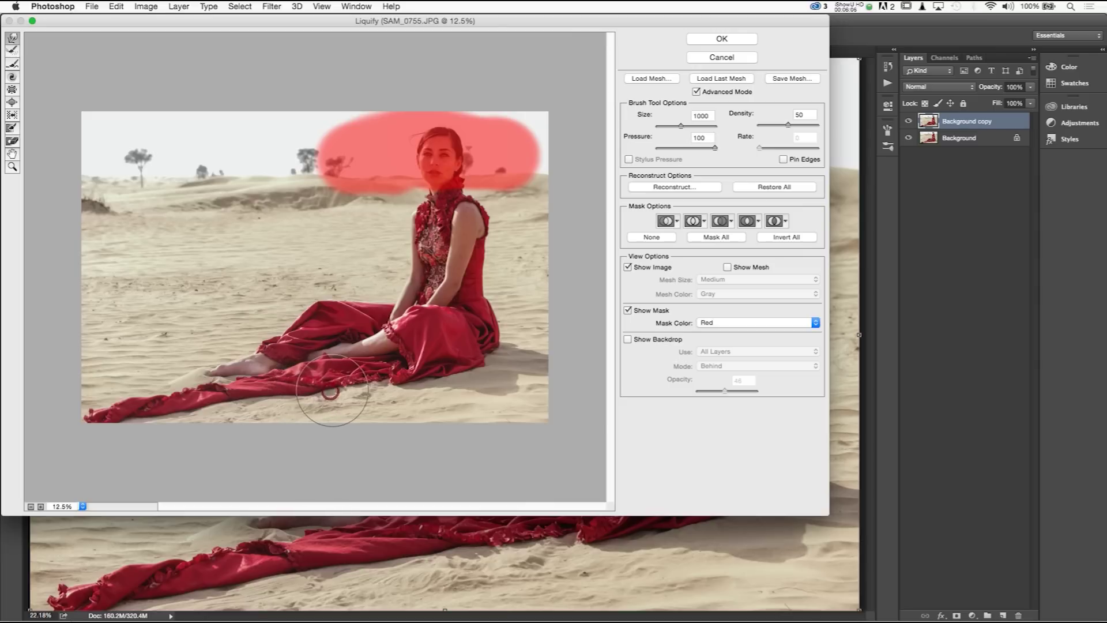
click(332, 391)
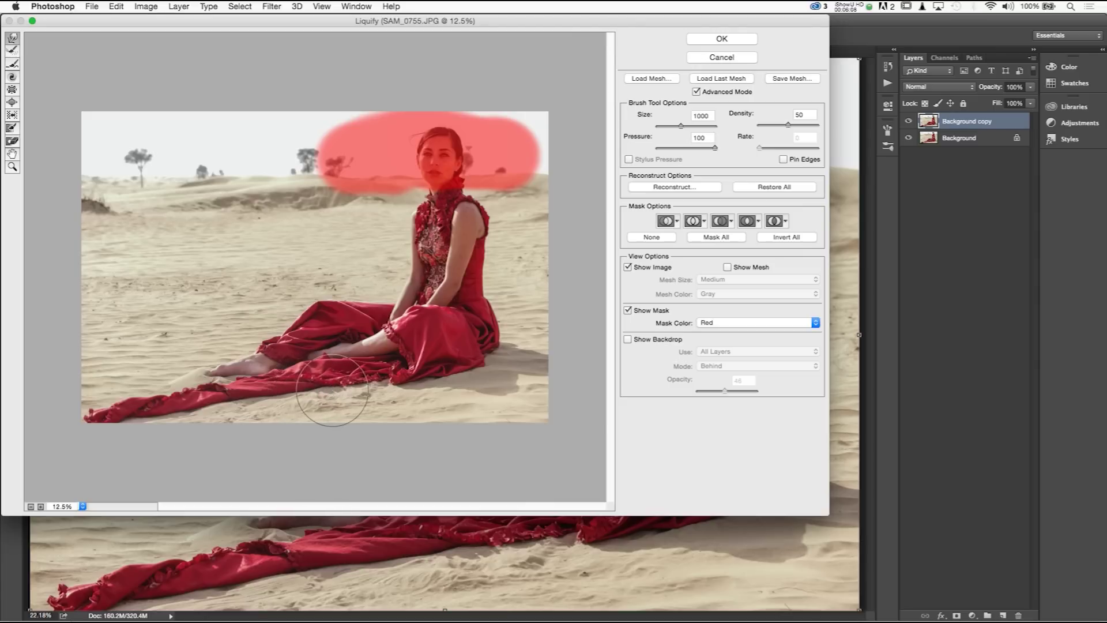
key(bracketright)
key(bracketright)
key(bracketright)
key(bracketright)
key(bracketright)
click(320, 390)
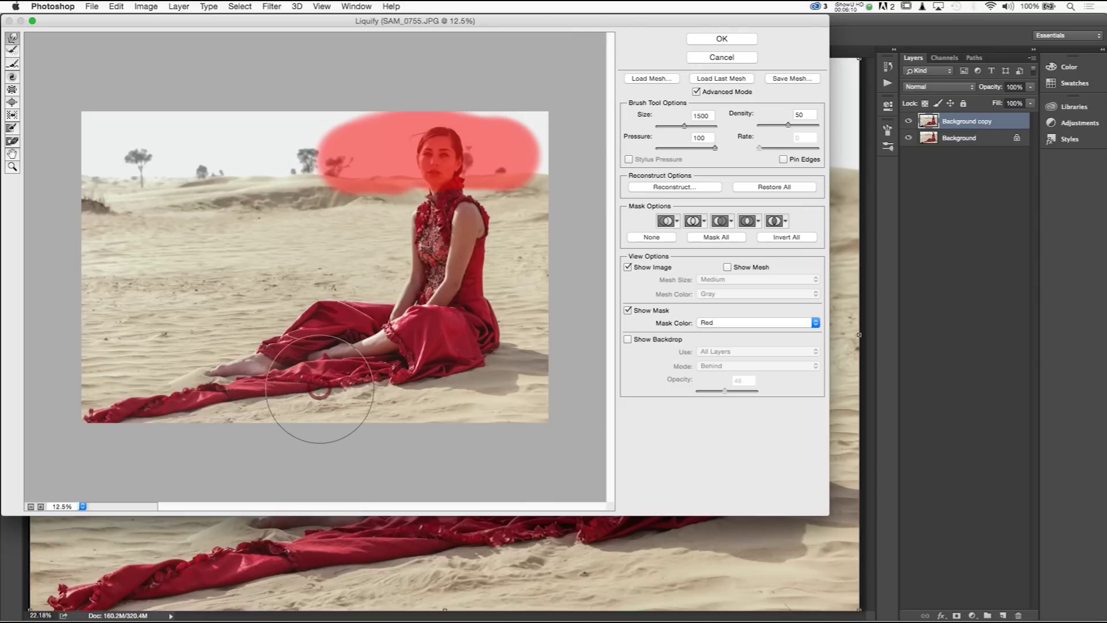
- Push the skirt hem down and out into the sand, then apply the Liquify edits
click(395, 388)
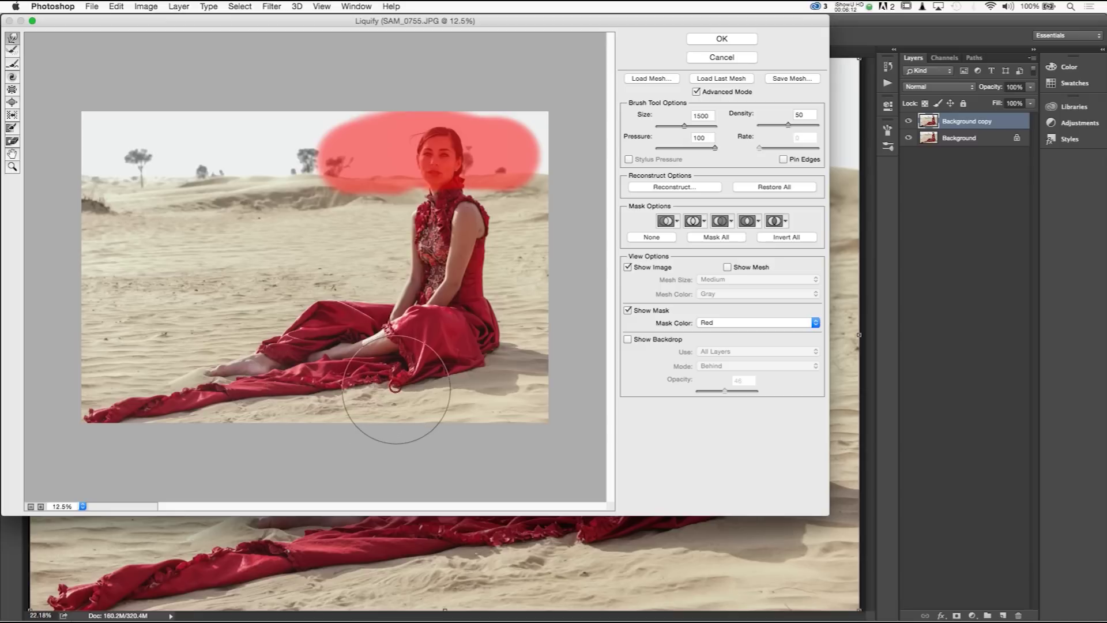
mouse_move(396, 388)
mouse_down()
mouse_move(374, 397)
mouse_move(453, 374)
mouse_up()
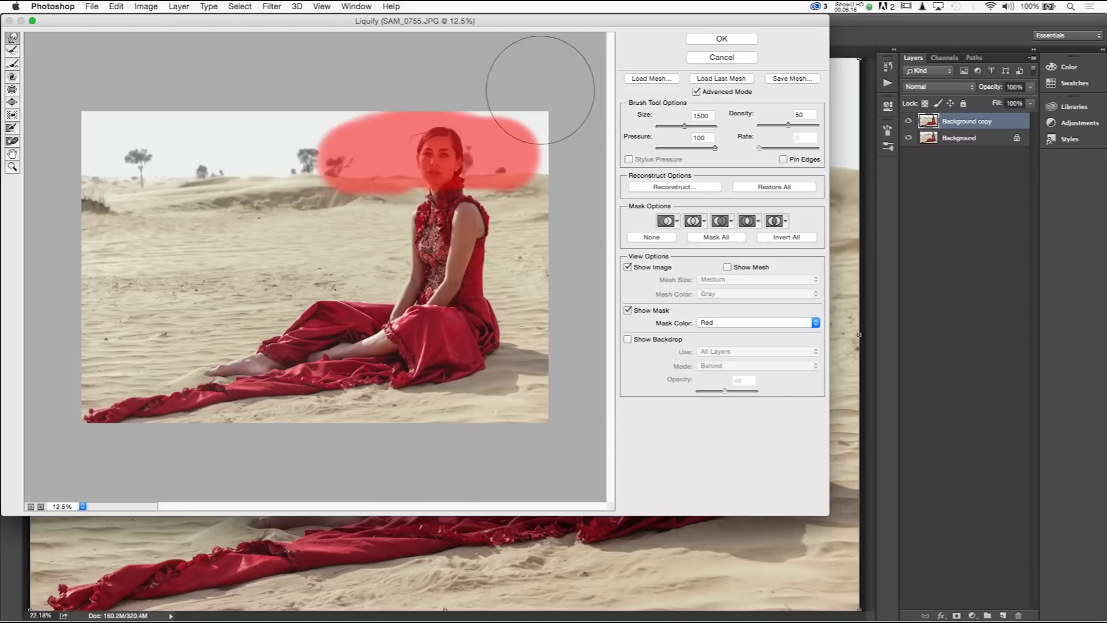
click(700, 40)
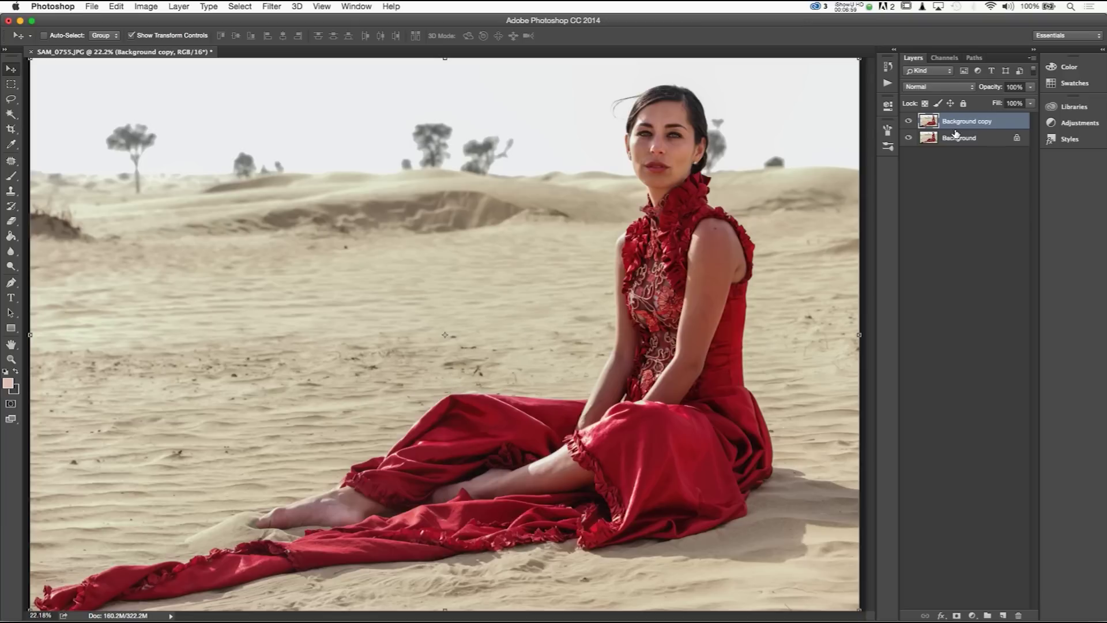
- Toggle the Background copy layer's visibility several times to compare the reshaped dress with the original
click(909, 122)
click(910, 121)
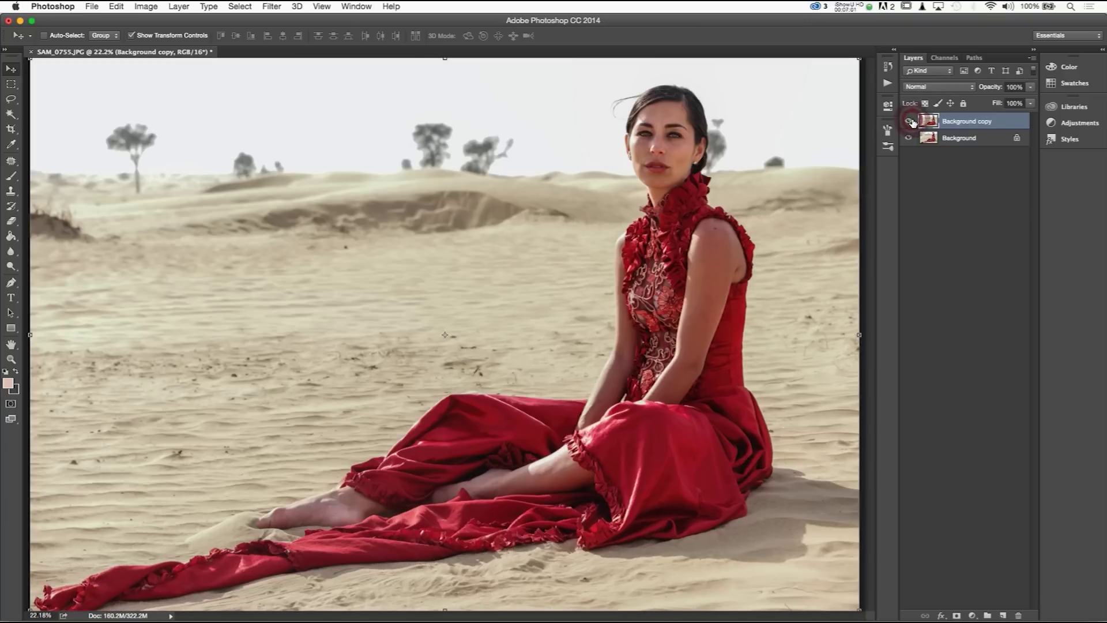
click(909, 121)
click(910, 121)
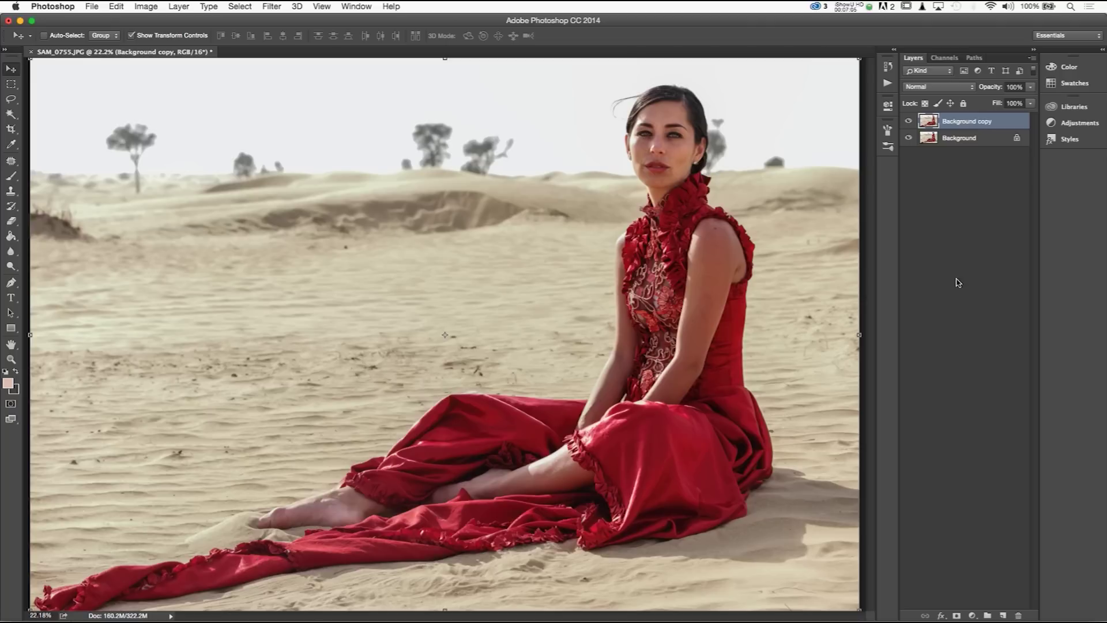
click(911, 122)
click(911, 122)
- Zoom out to the whole photo and compare before/after again, leaving the retouched layer visible
key(super+minus)
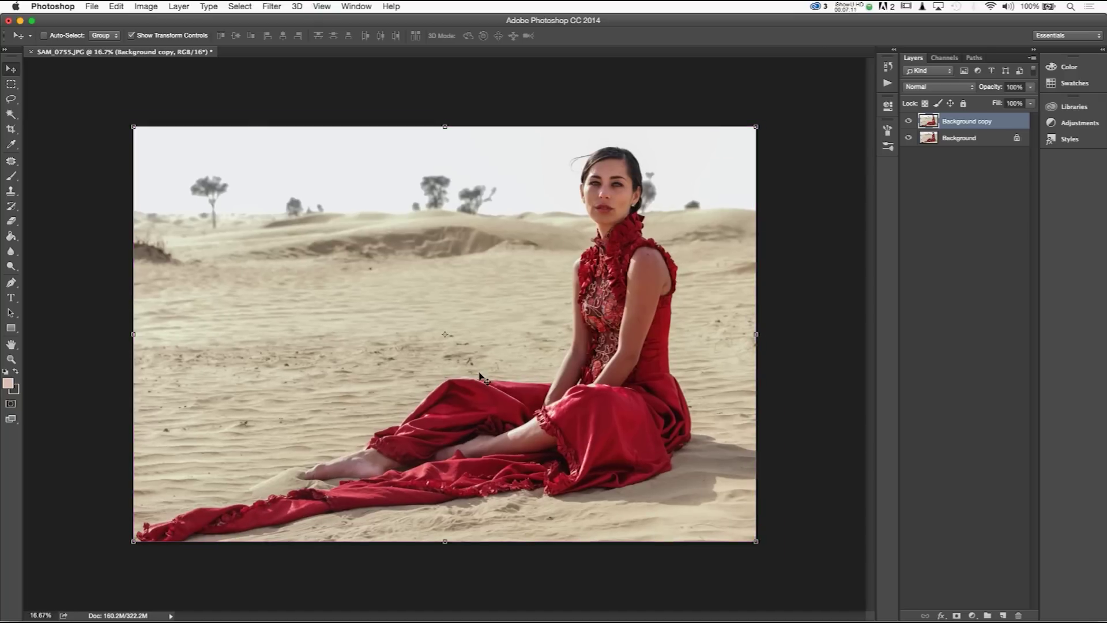
click(910, 122)
click(910, 121)
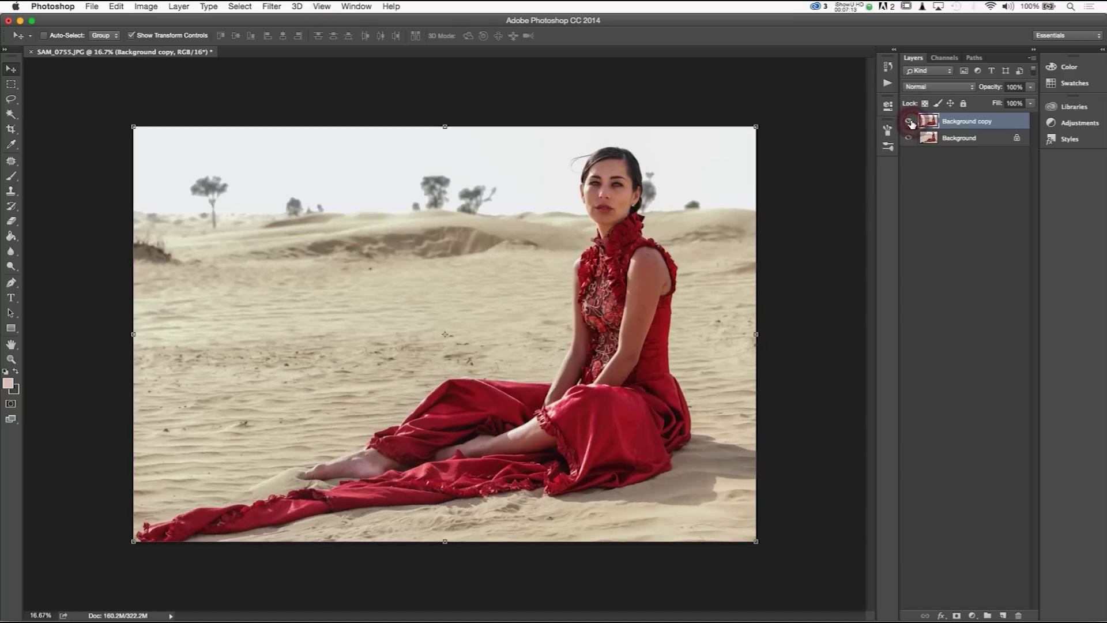
click(910, 122)
click(910, 122)
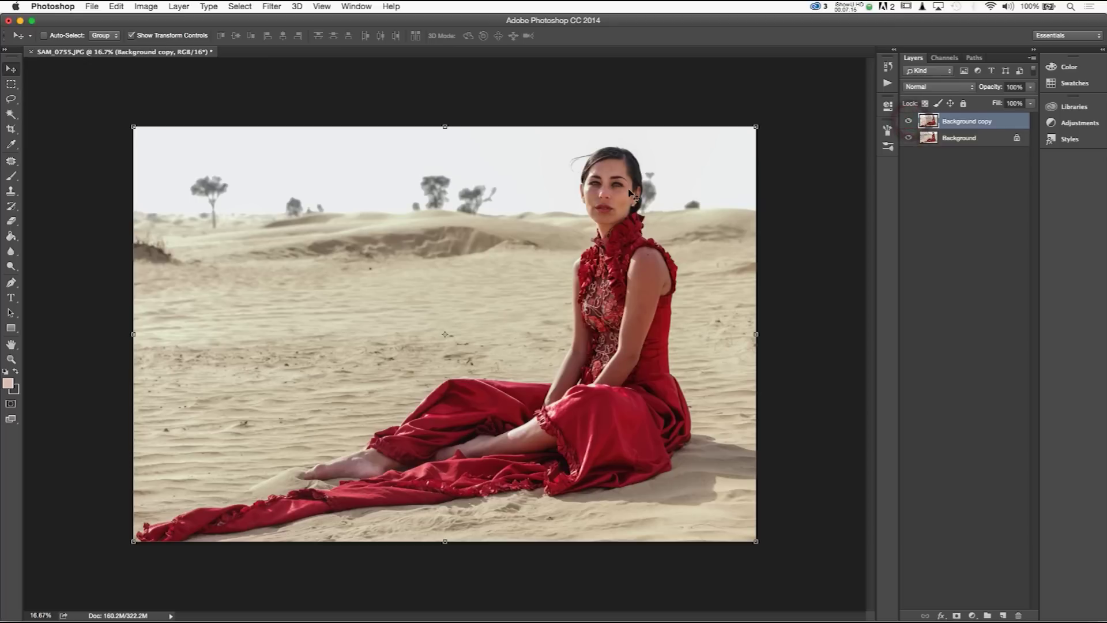